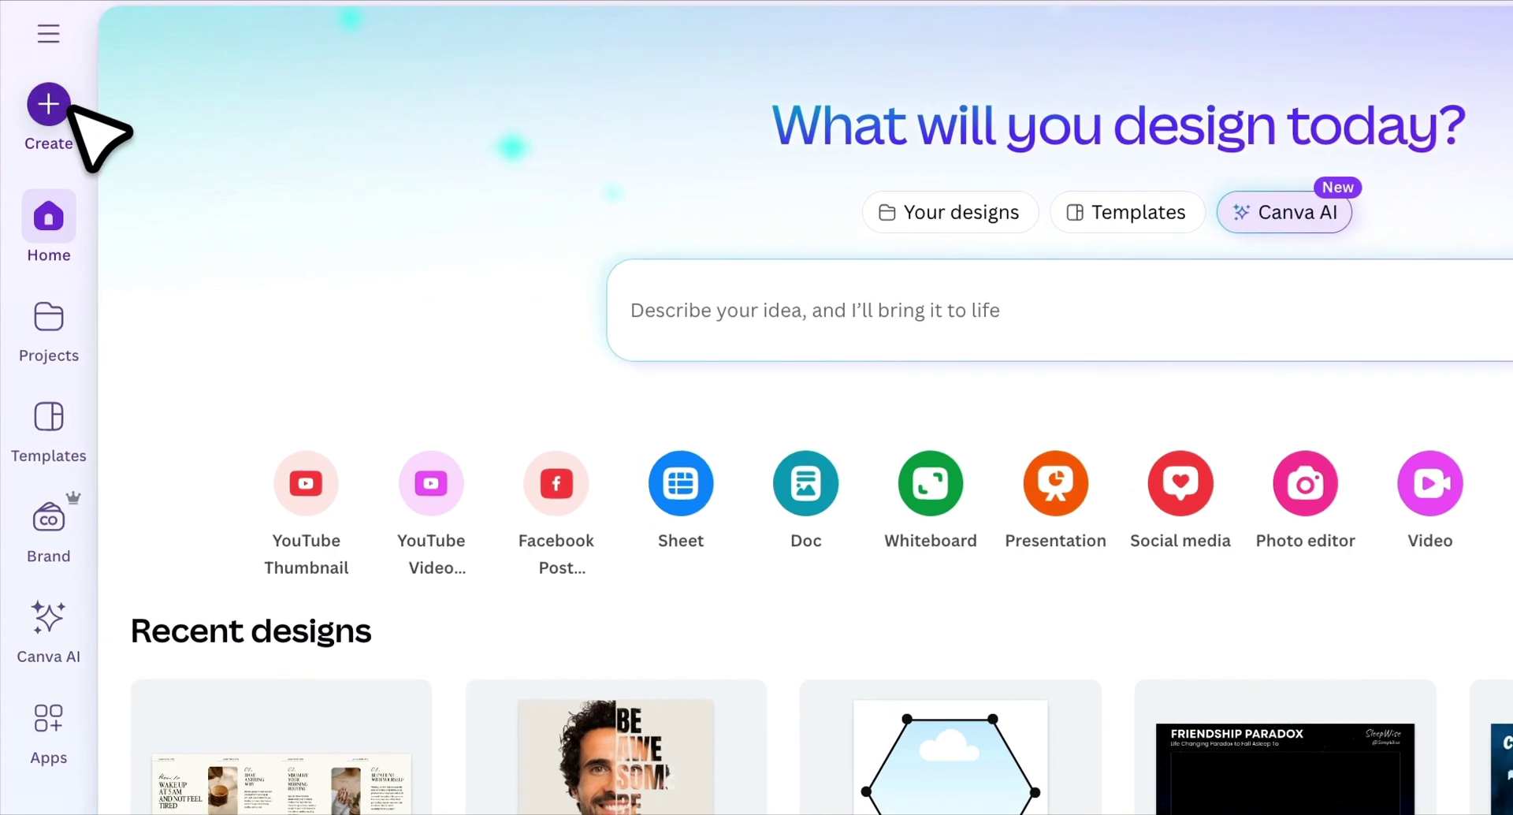
Start a new design and browse the Instagram design formats
{"action": "left_click", "coordinate": [34, 72]}
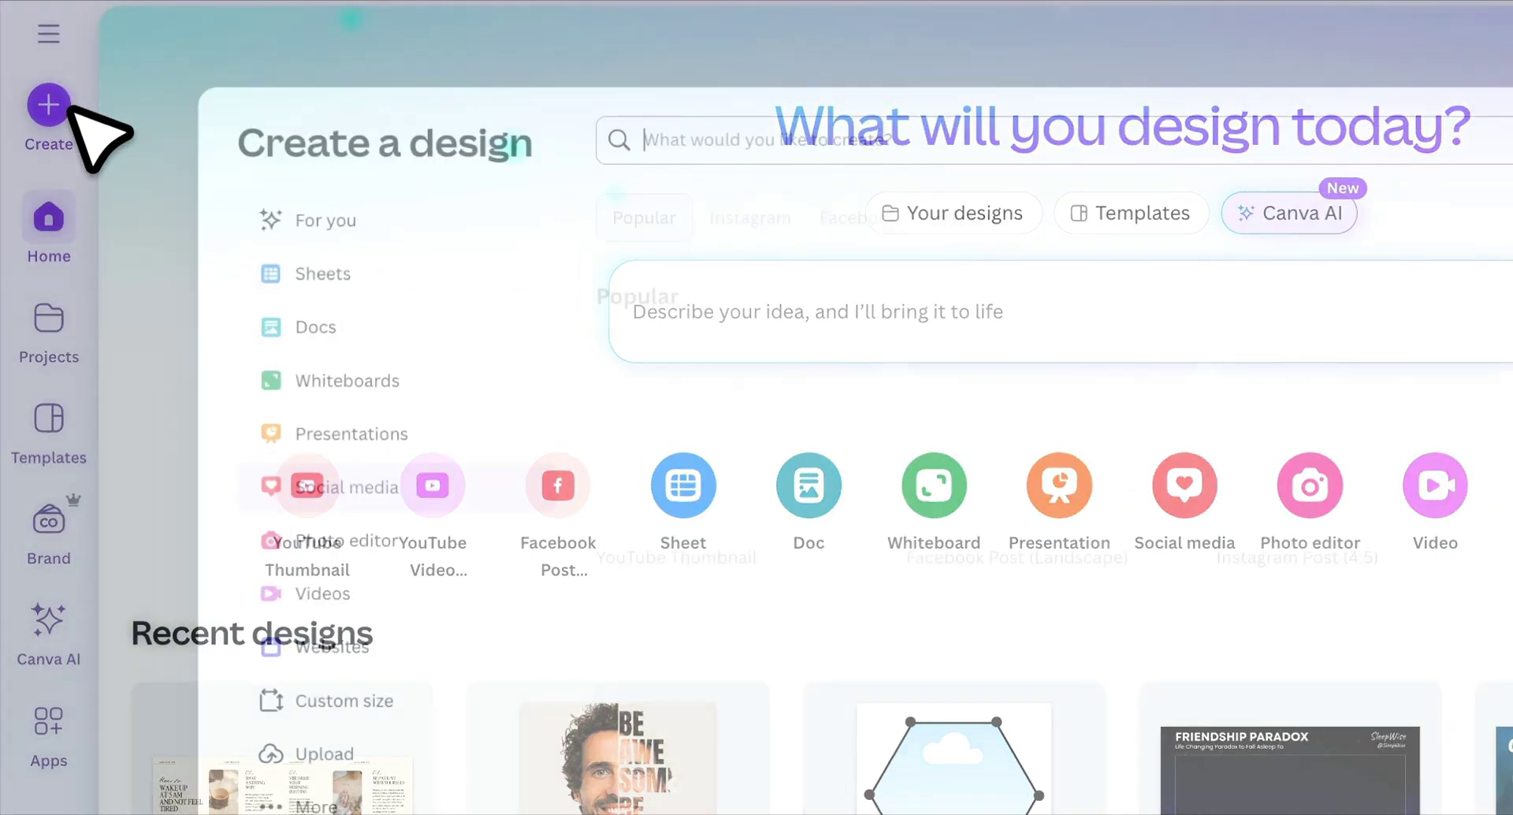
{"action": "left_click", "coordinate": [702, 174]}
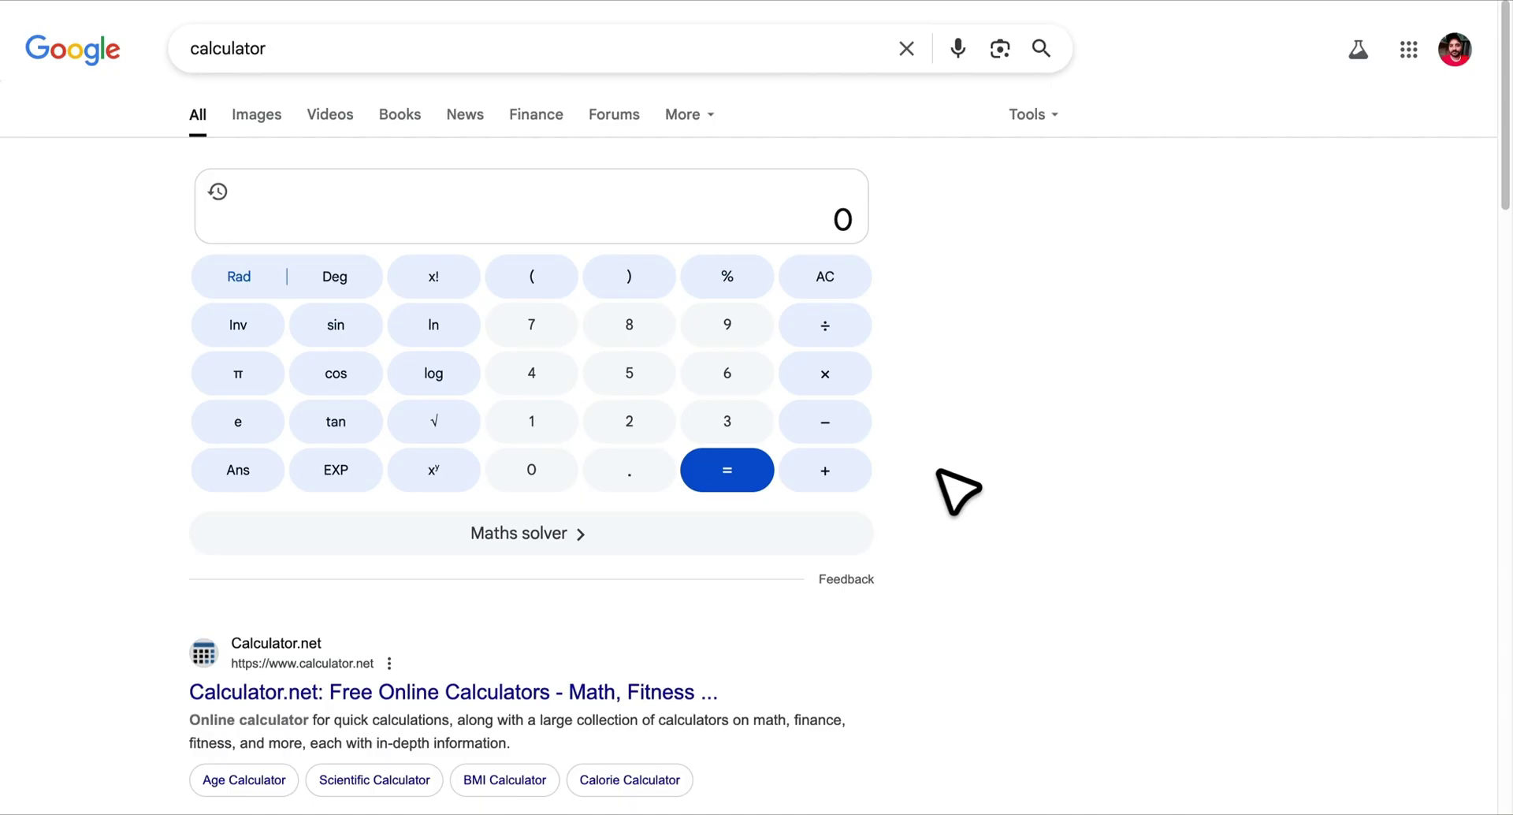
Calculate 1080 × 4 = 4320 on the Google calculator
{"action": "left_click", "coordinate": [565, 424]}
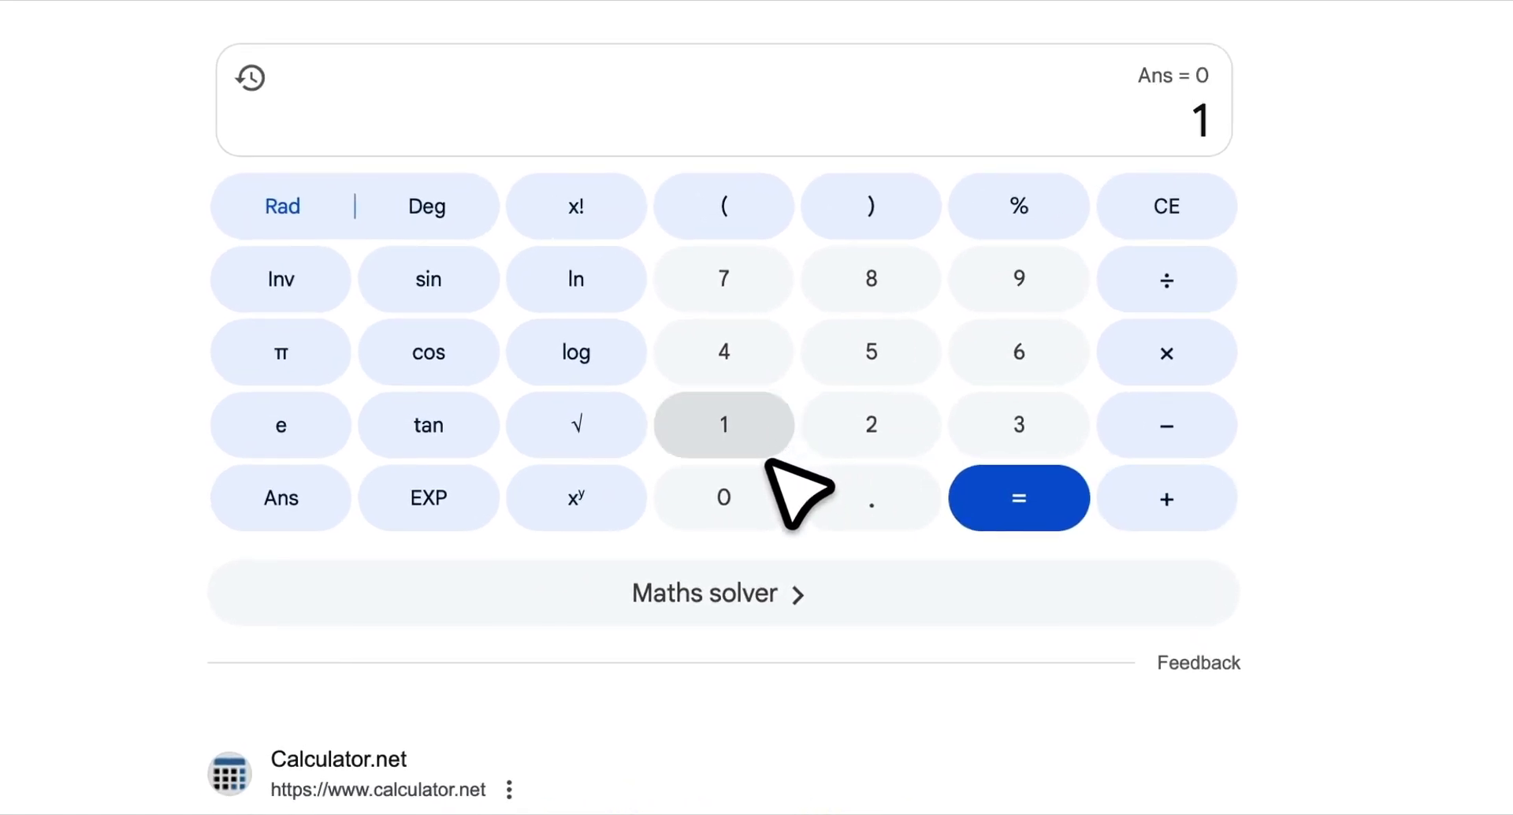
{"action": "left_click", "coordinate": [557, 459]}
{"action": "left_click", "coordinate": [870, 278]}
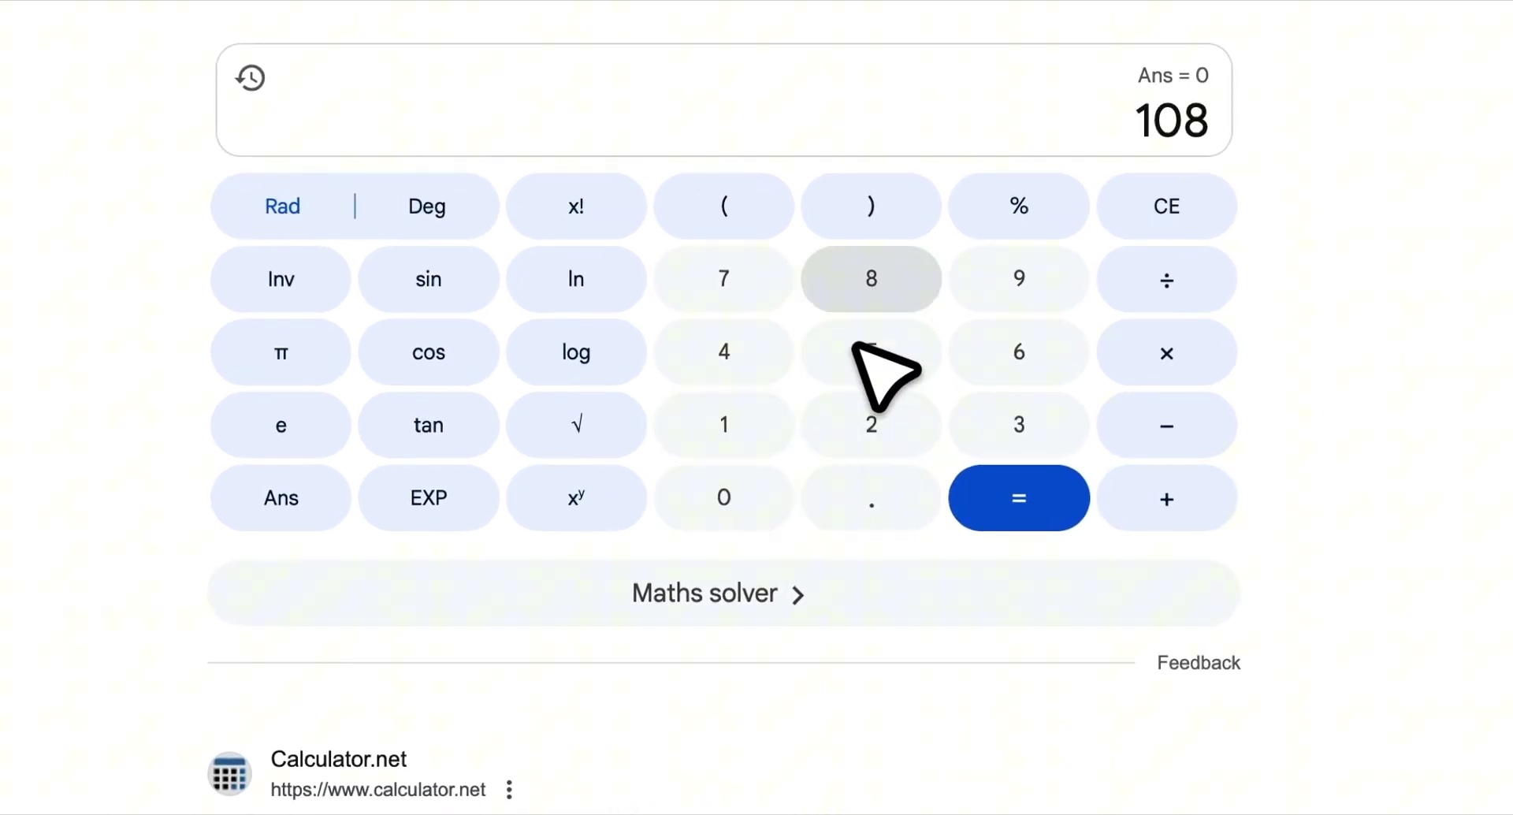
{"action": "left_click", "coordinate": [757, 511]}
{"action": "left_click", "coordinate": [1174, 366]}
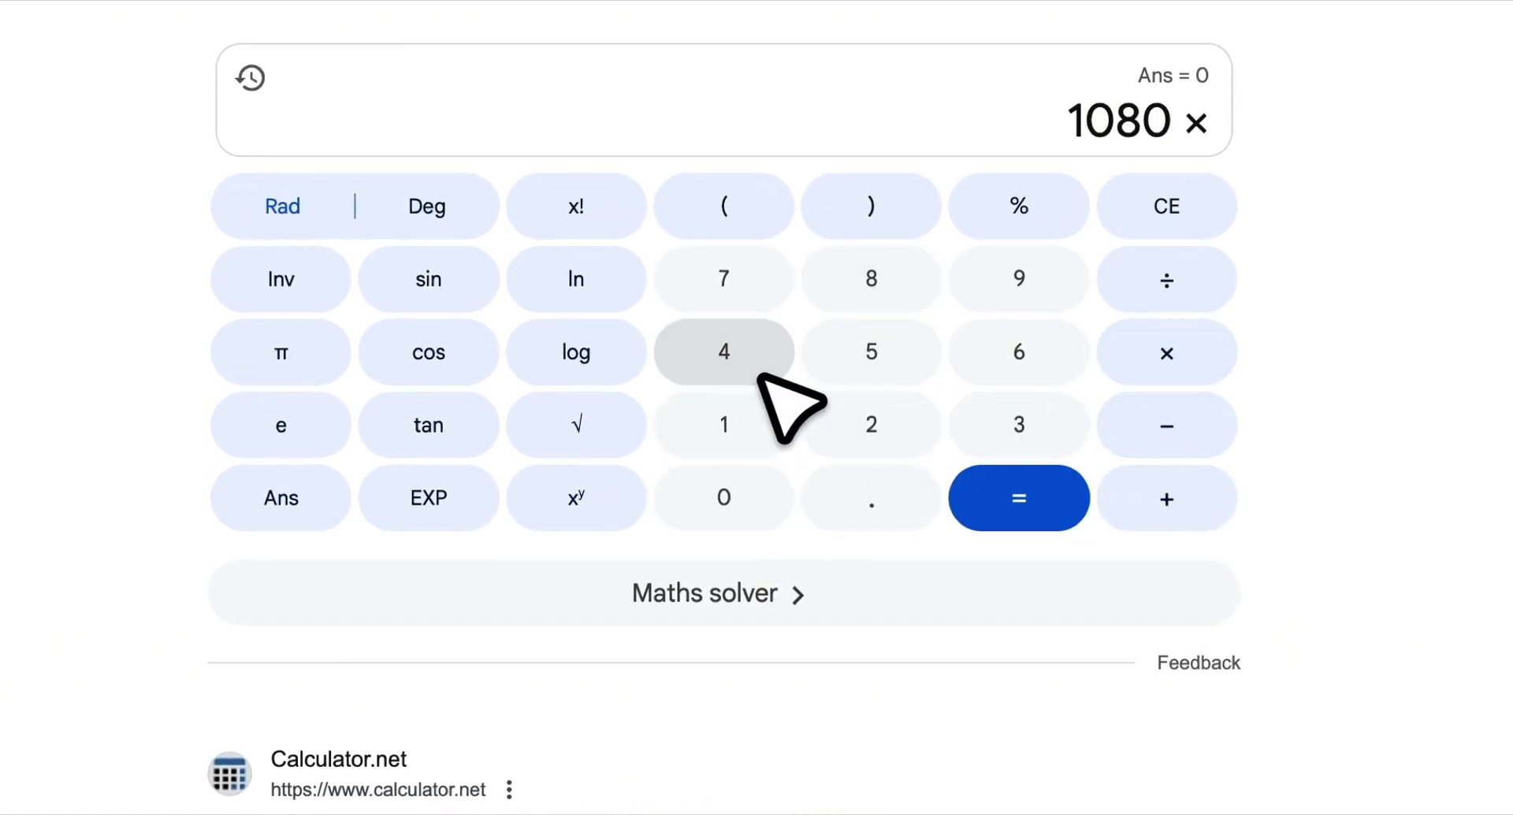
{"action": "left_click", "coordinate": [726, 348]}
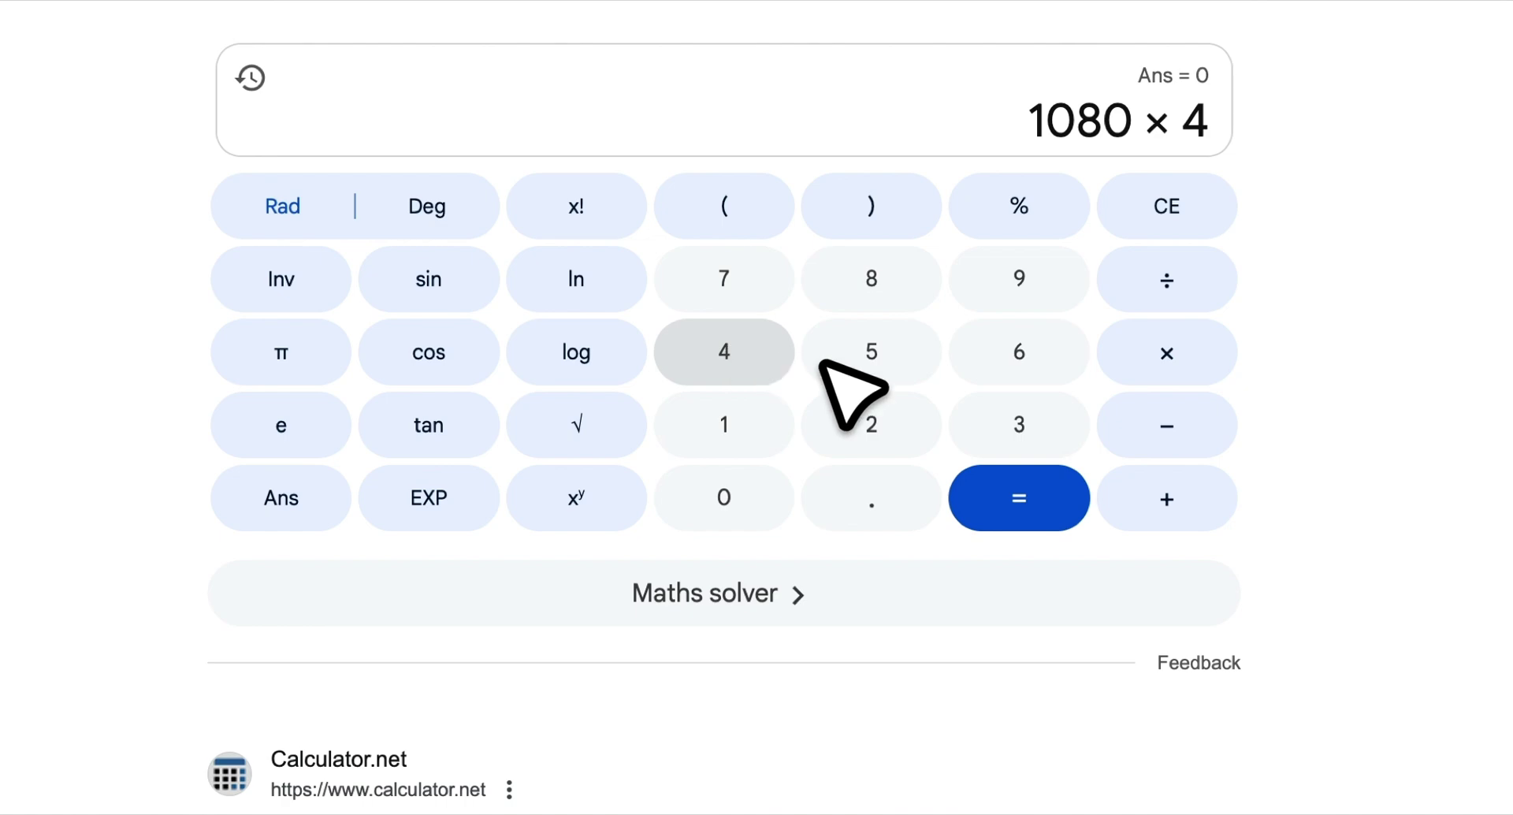
{"action": "left_click", "coordinate": [999, 518]}
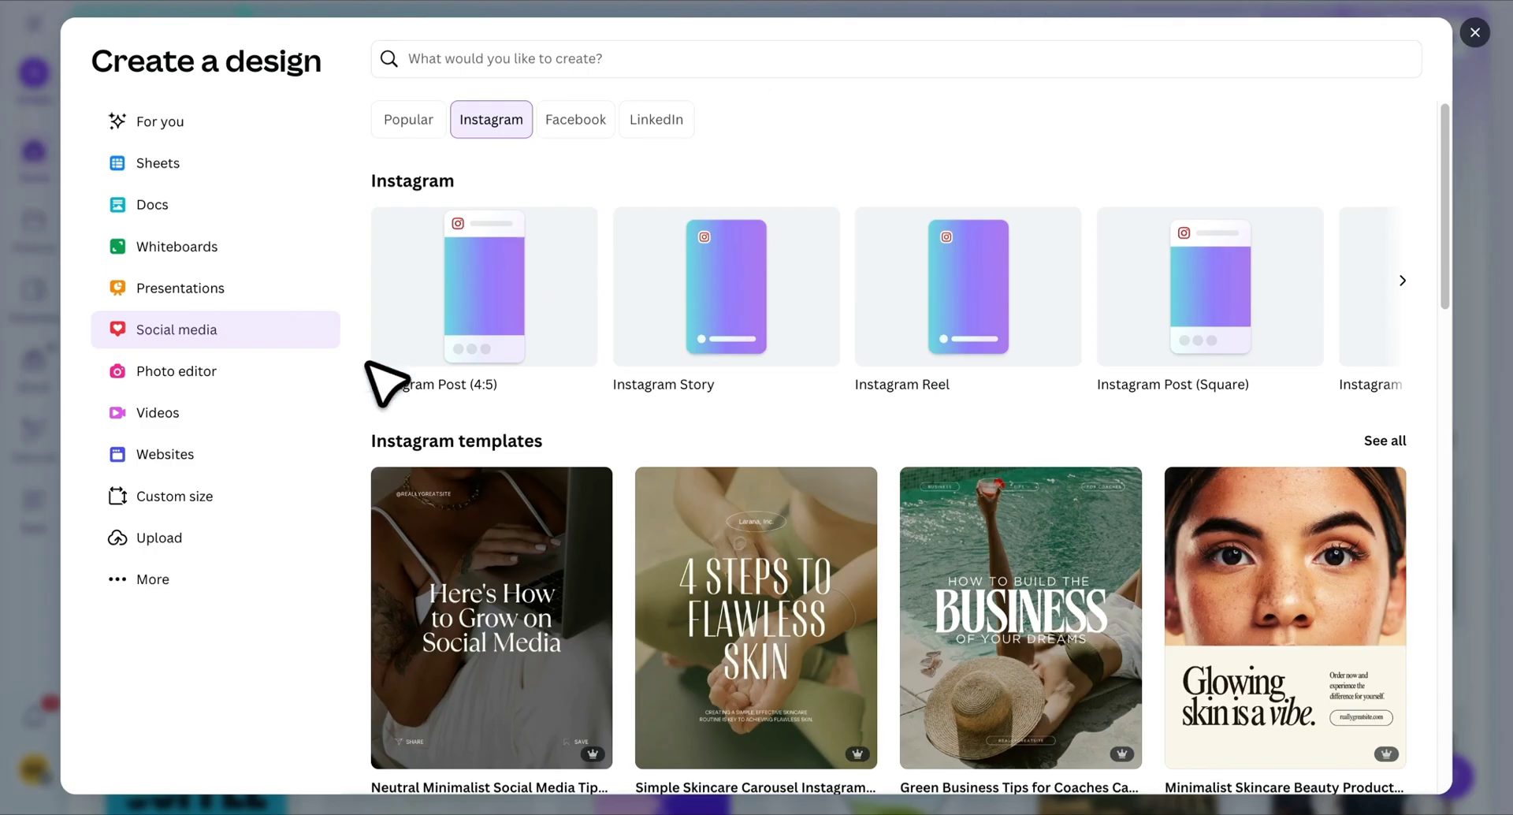
Create a custom 4320 × 1350 px design and zoom out to fit the page
{"action": "left_click", "coordinate": [174, 496]}
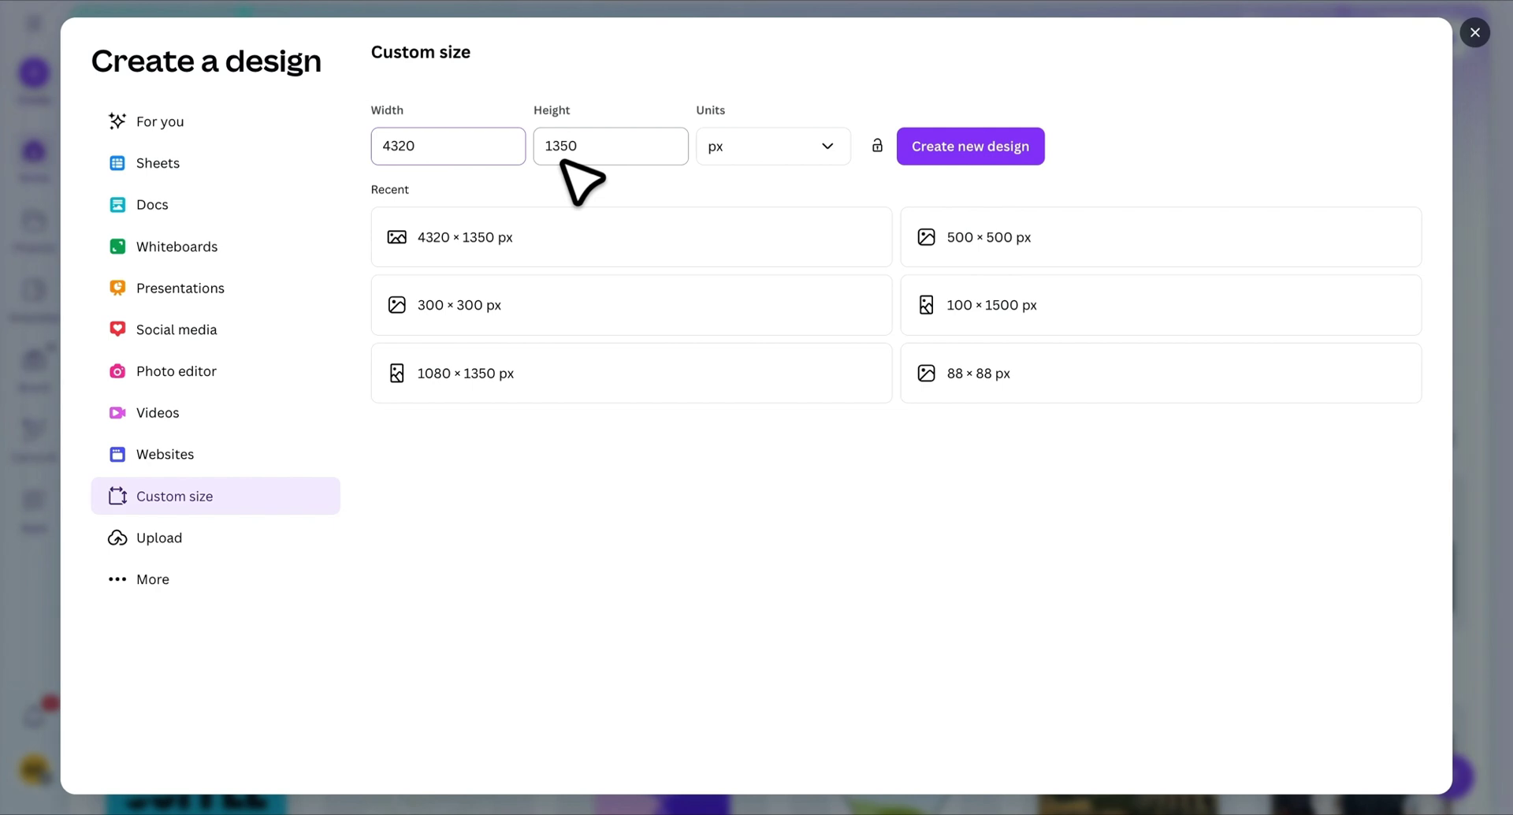
{"action": "left_click", "coordinate": [988, 167]}
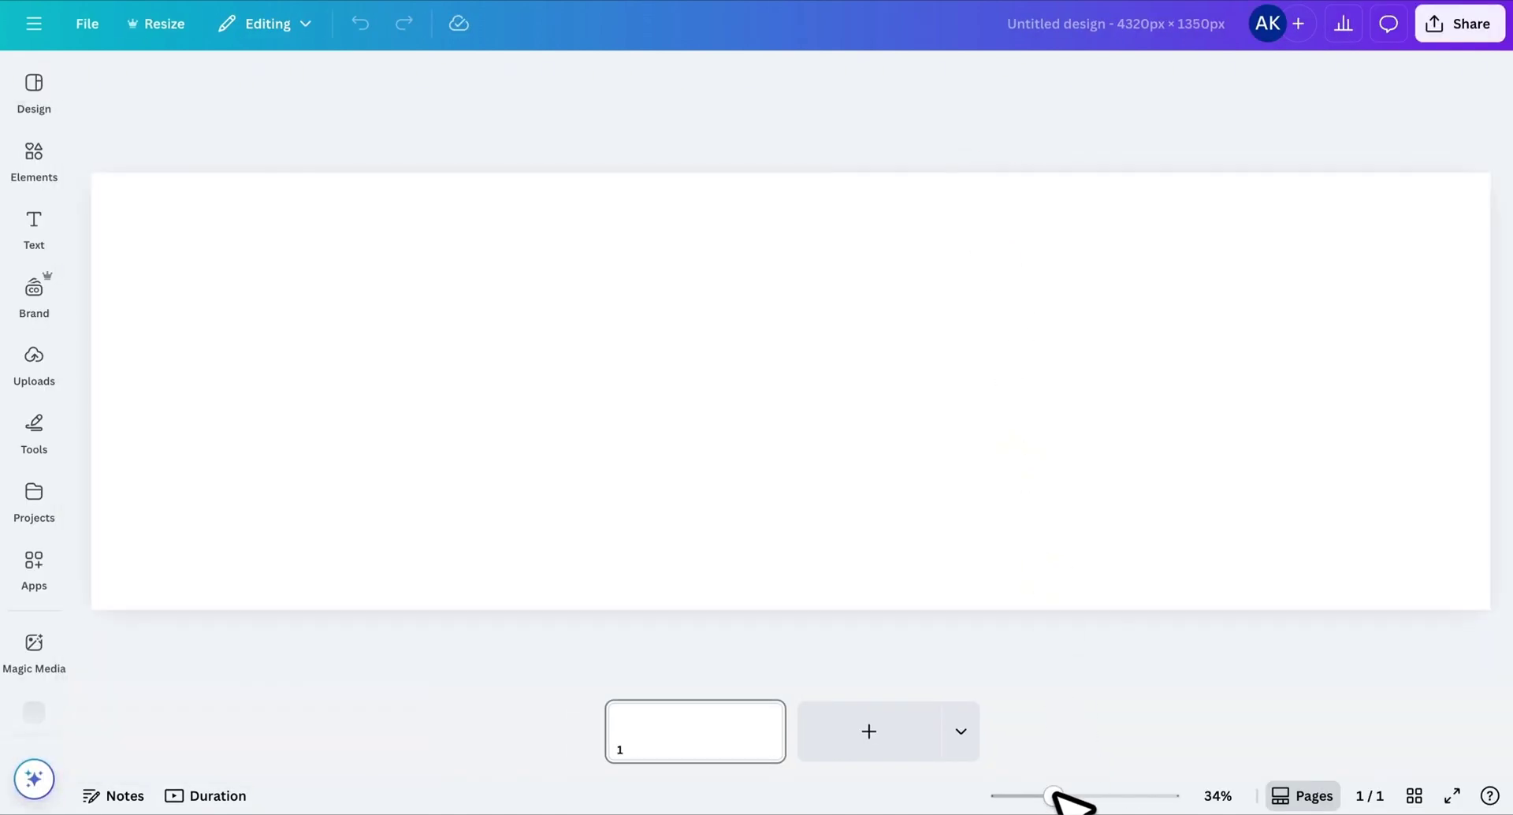
{"action": "left_click_drag", "start_coordinate": [1052, 792], "coordinate": [1018, 772]}
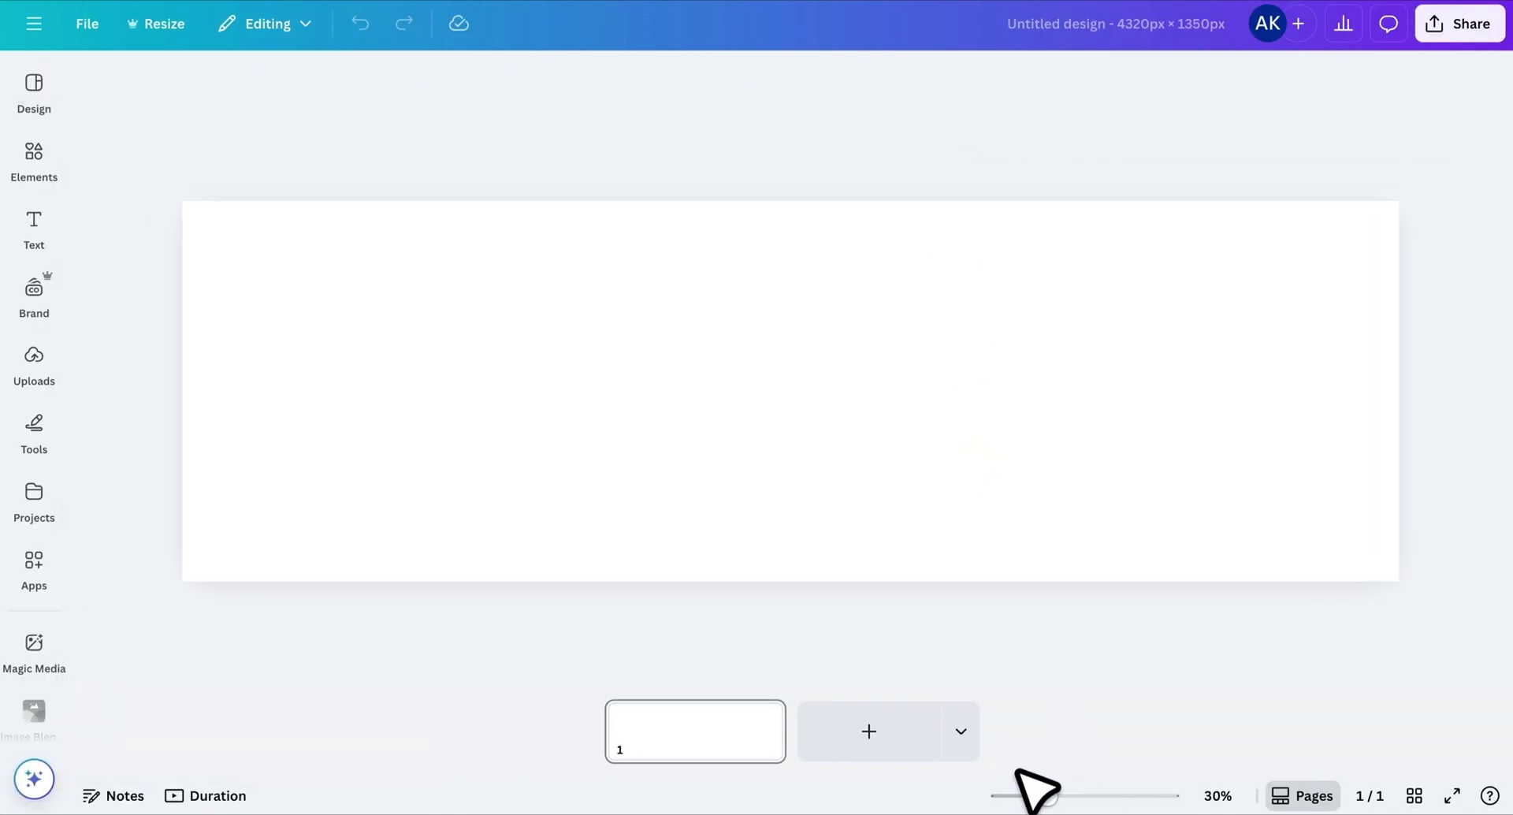
{"action": "left_click", "coordinate": [757, 459]}
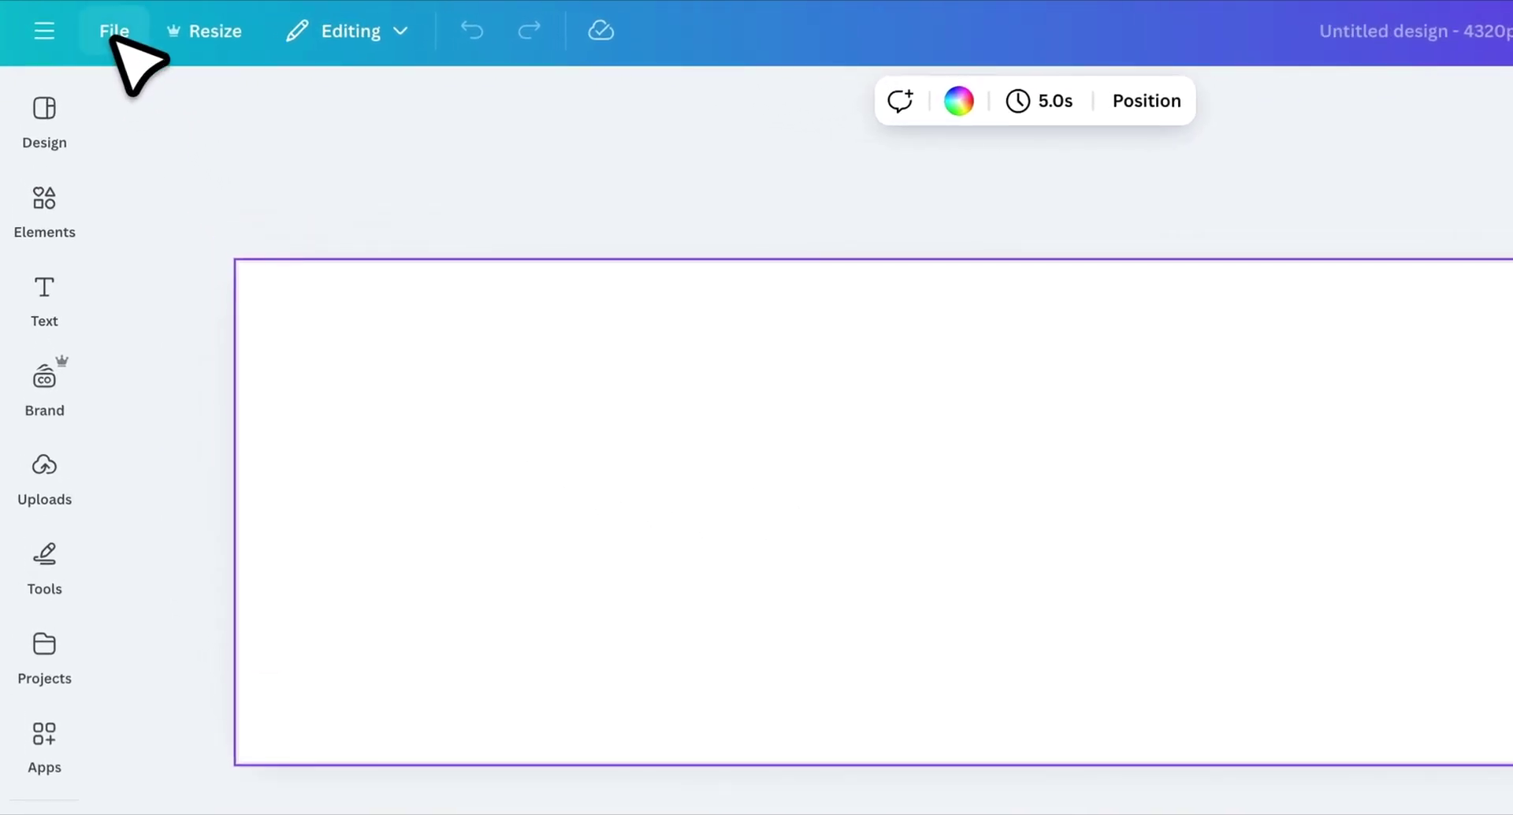
Add custom page guides with 4 columns and a 0 px gap
{"action": "left_click", "coordinate": [114, 35]}
{"action": "mouse_move", "coordinate": [185, 316]}
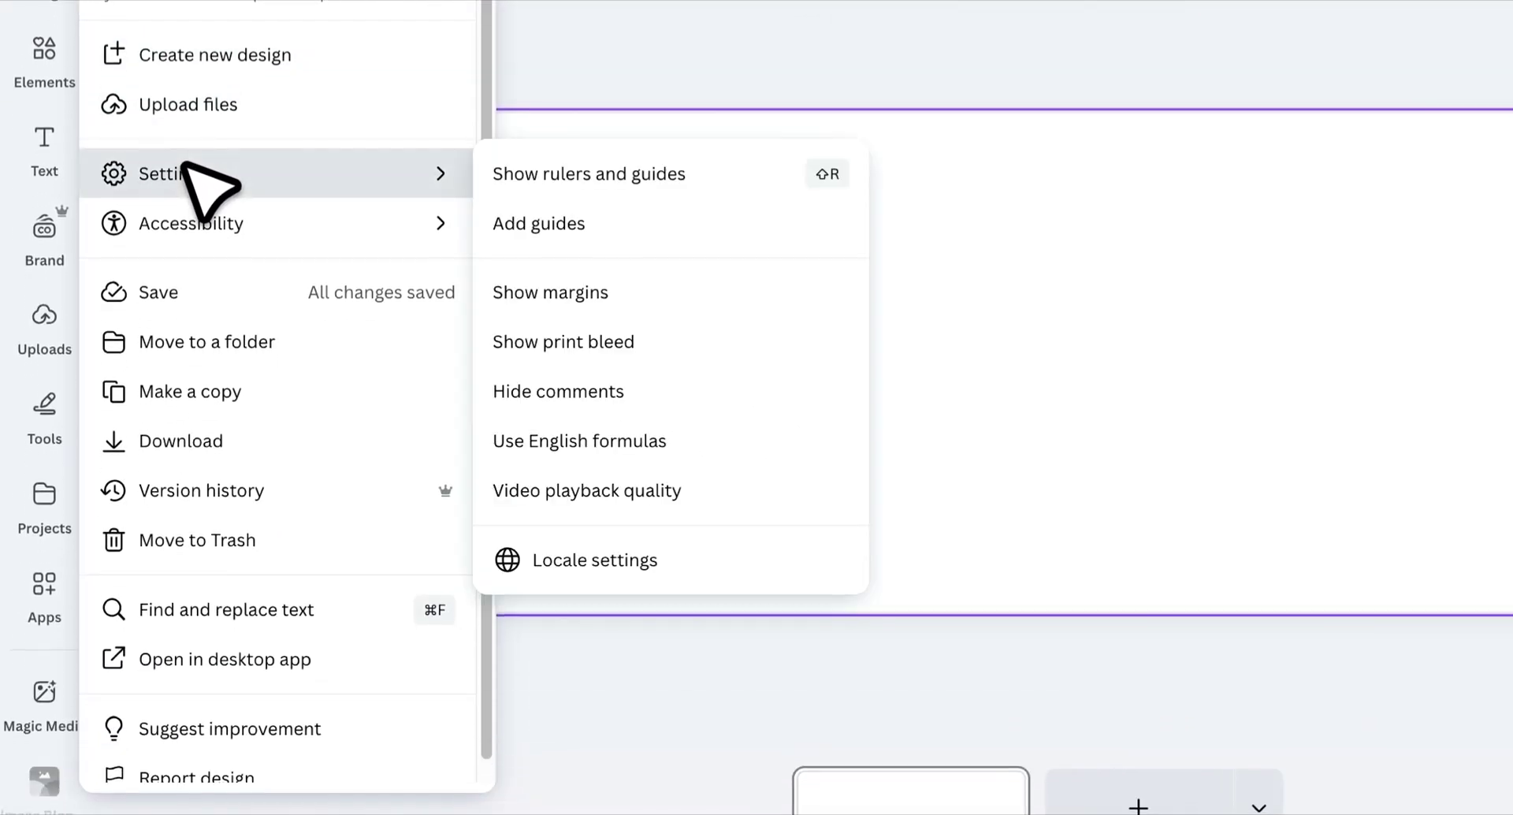
{"action": "left_click", "coordinate": [560, 225]}
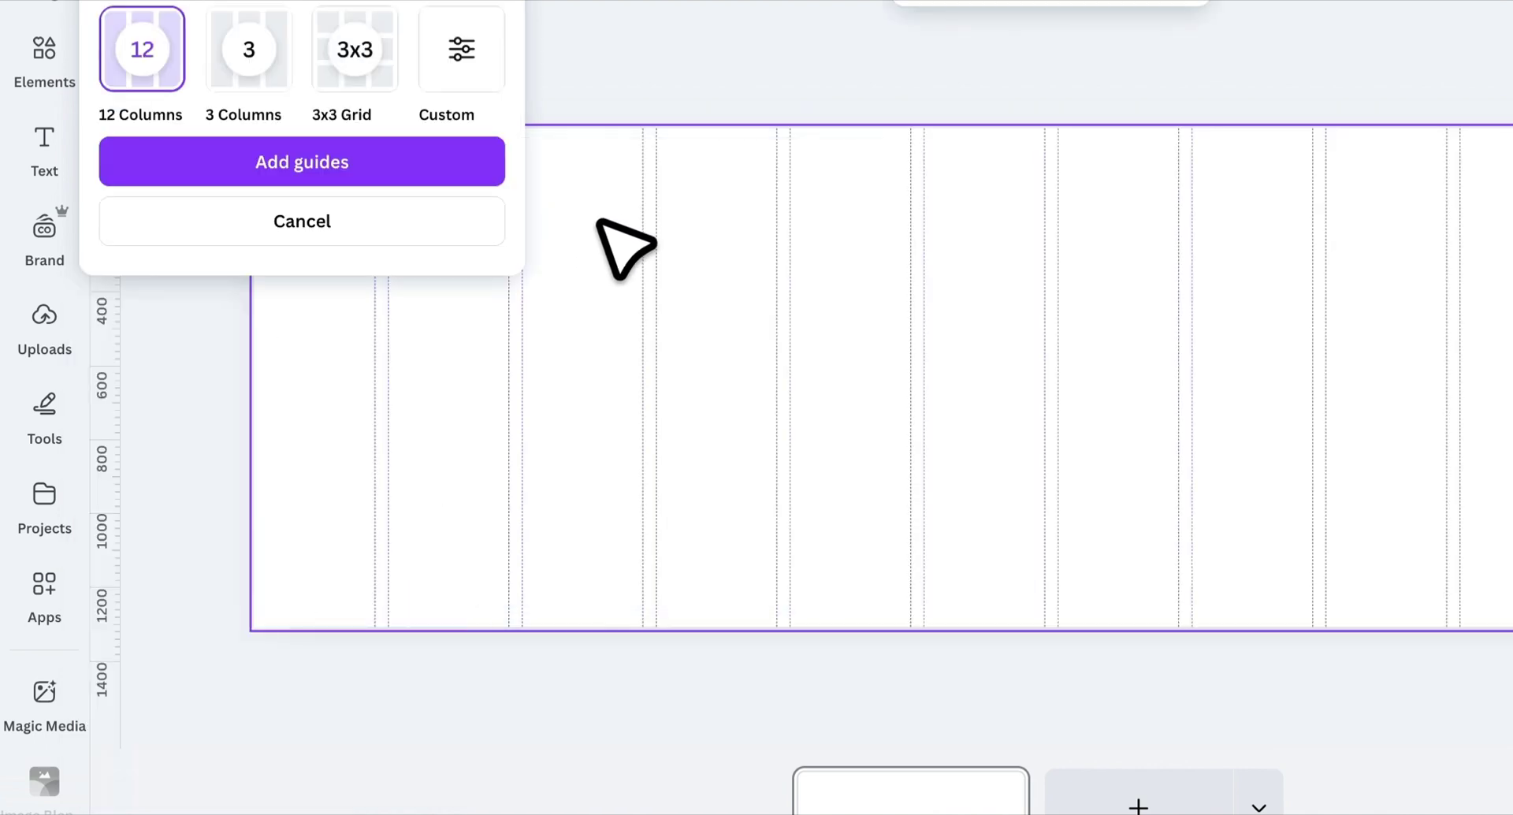
{"action": "left_click", "coordinate": [456, 57]}
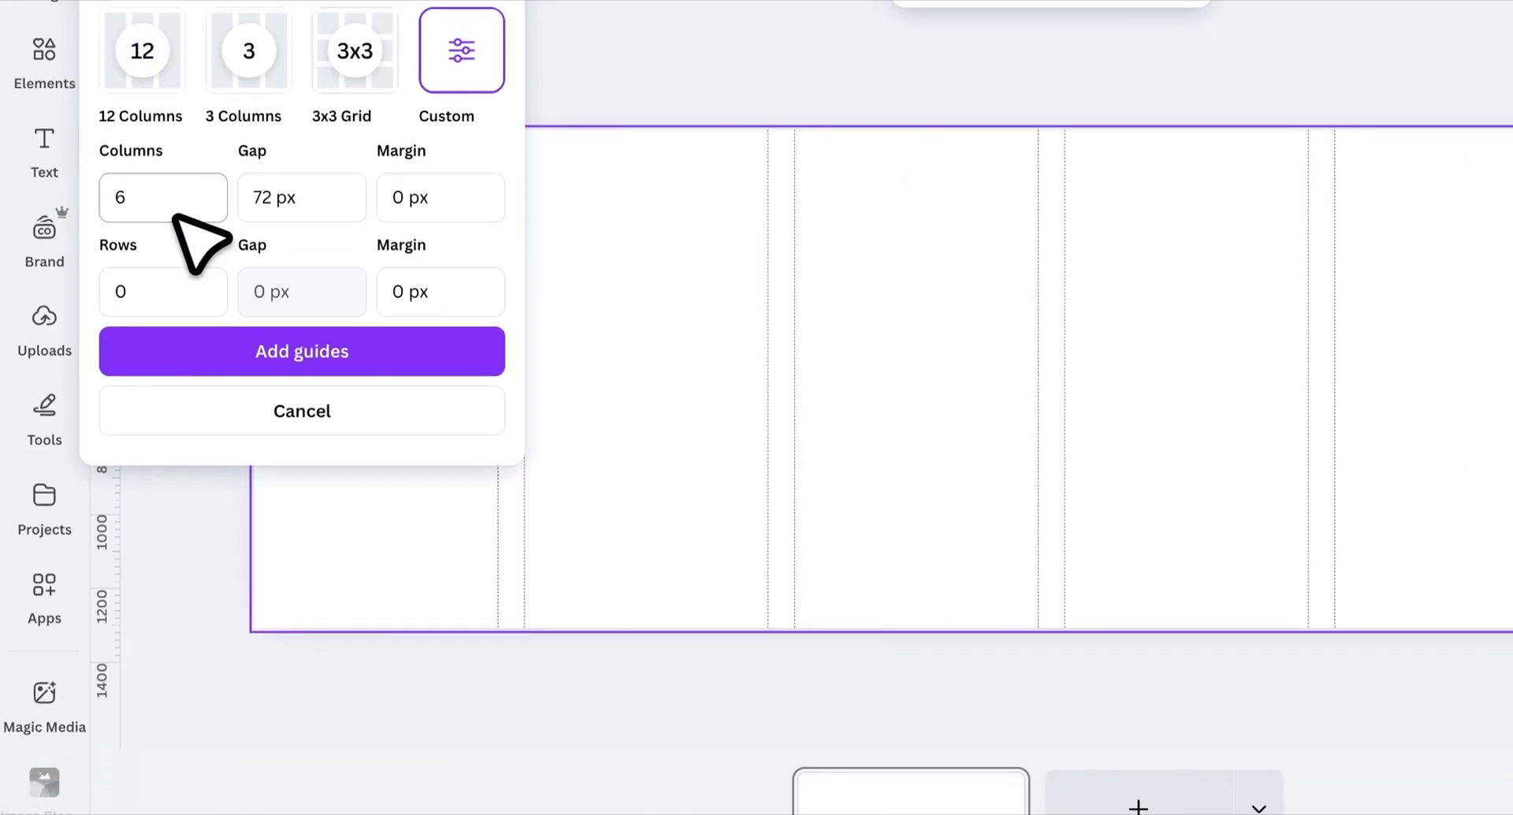
{"action": "left_click", "coordinate": [141, 362]}
{"action": "key", "text": "BackSpace"}
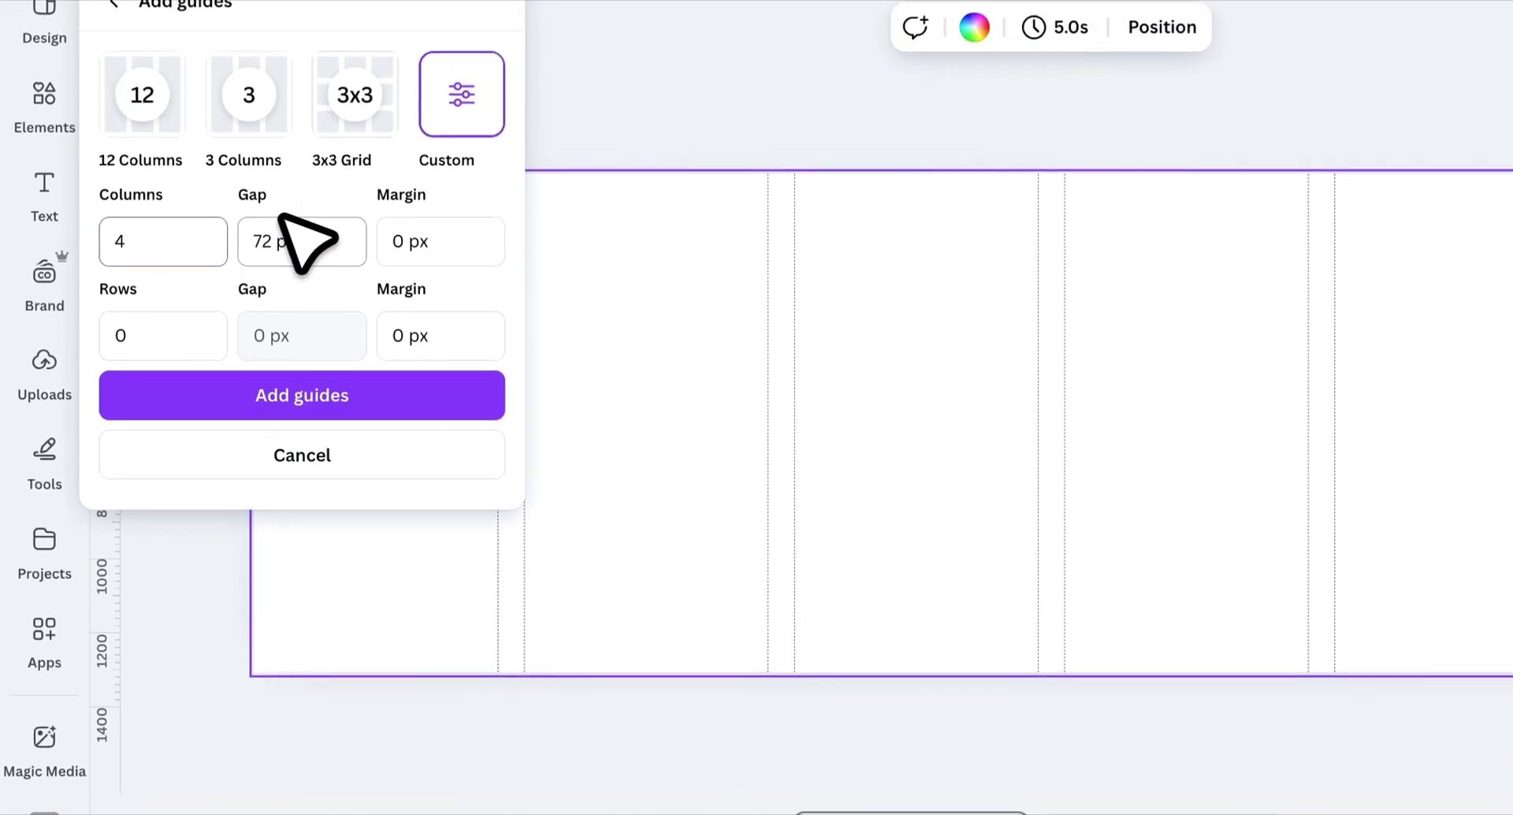
{"action": "left_click", "coordinate": [302, 197]}
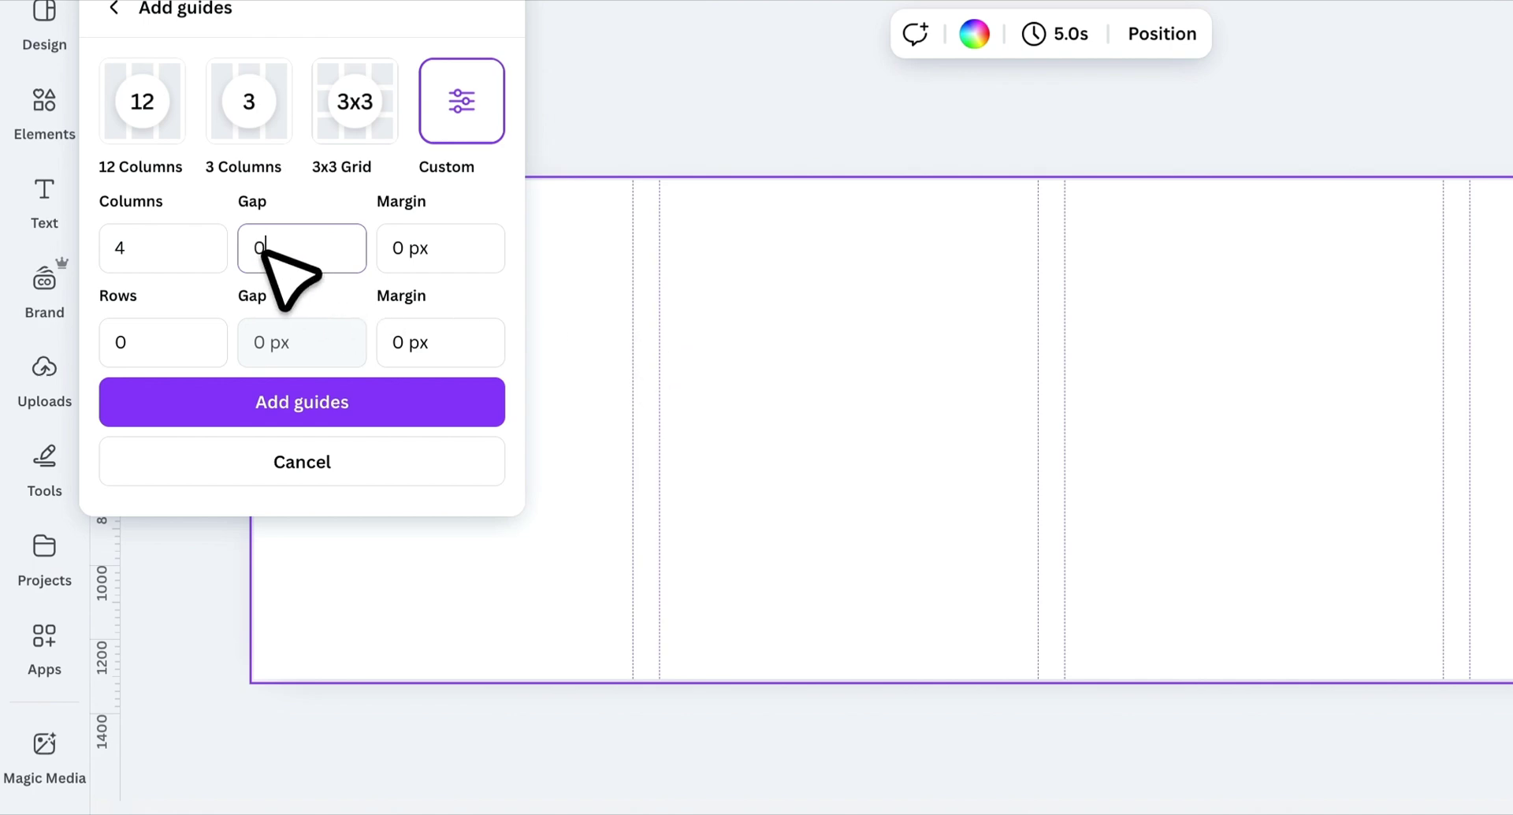
{"action": "type", "text": "0"}
{"action": "left_click", "coordinate": [346, 403]}
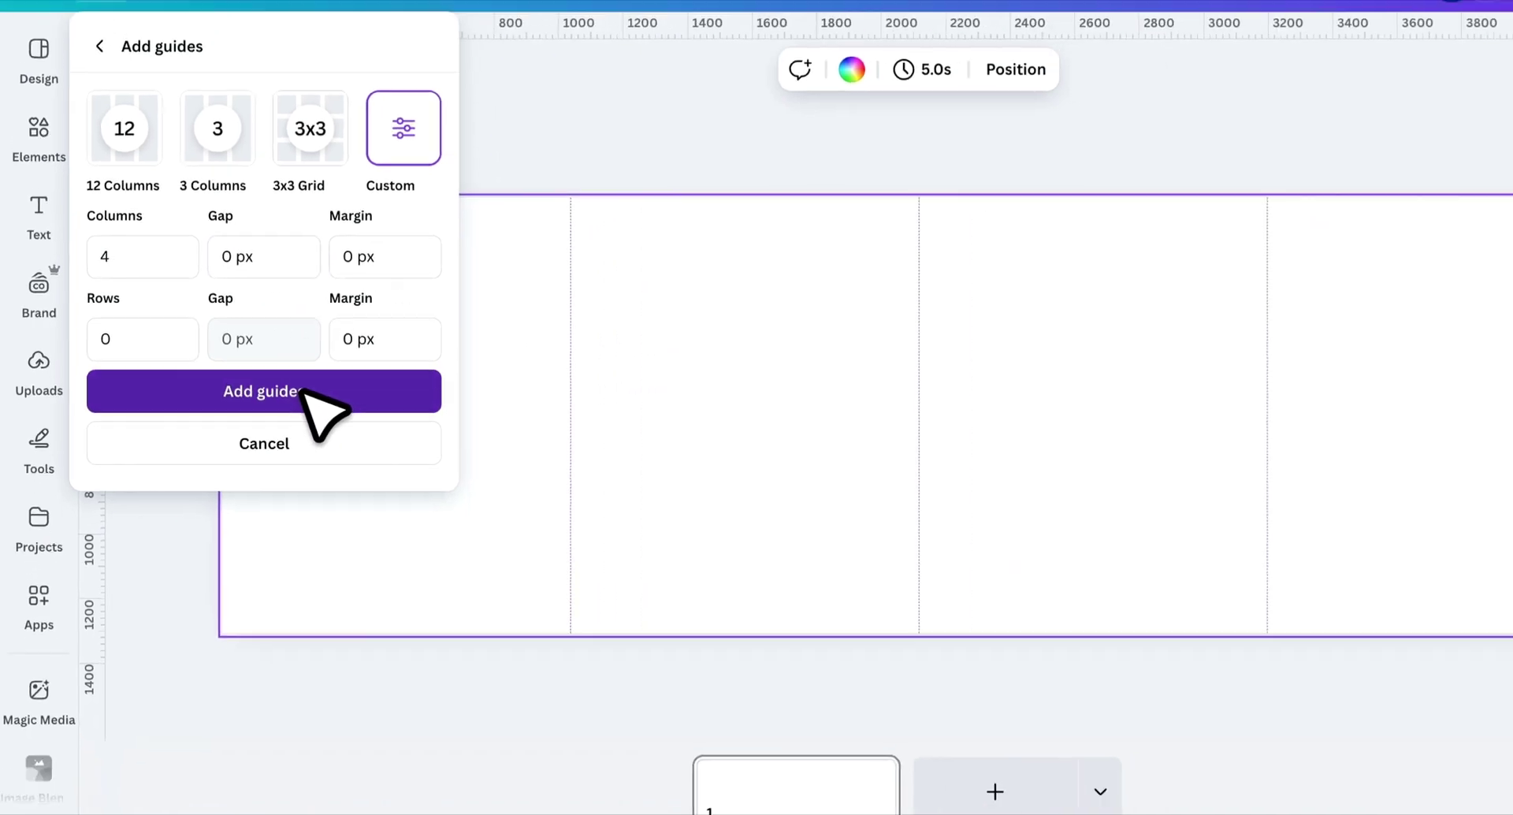
{"action": "left_click", "coordinate": [345, 402]}
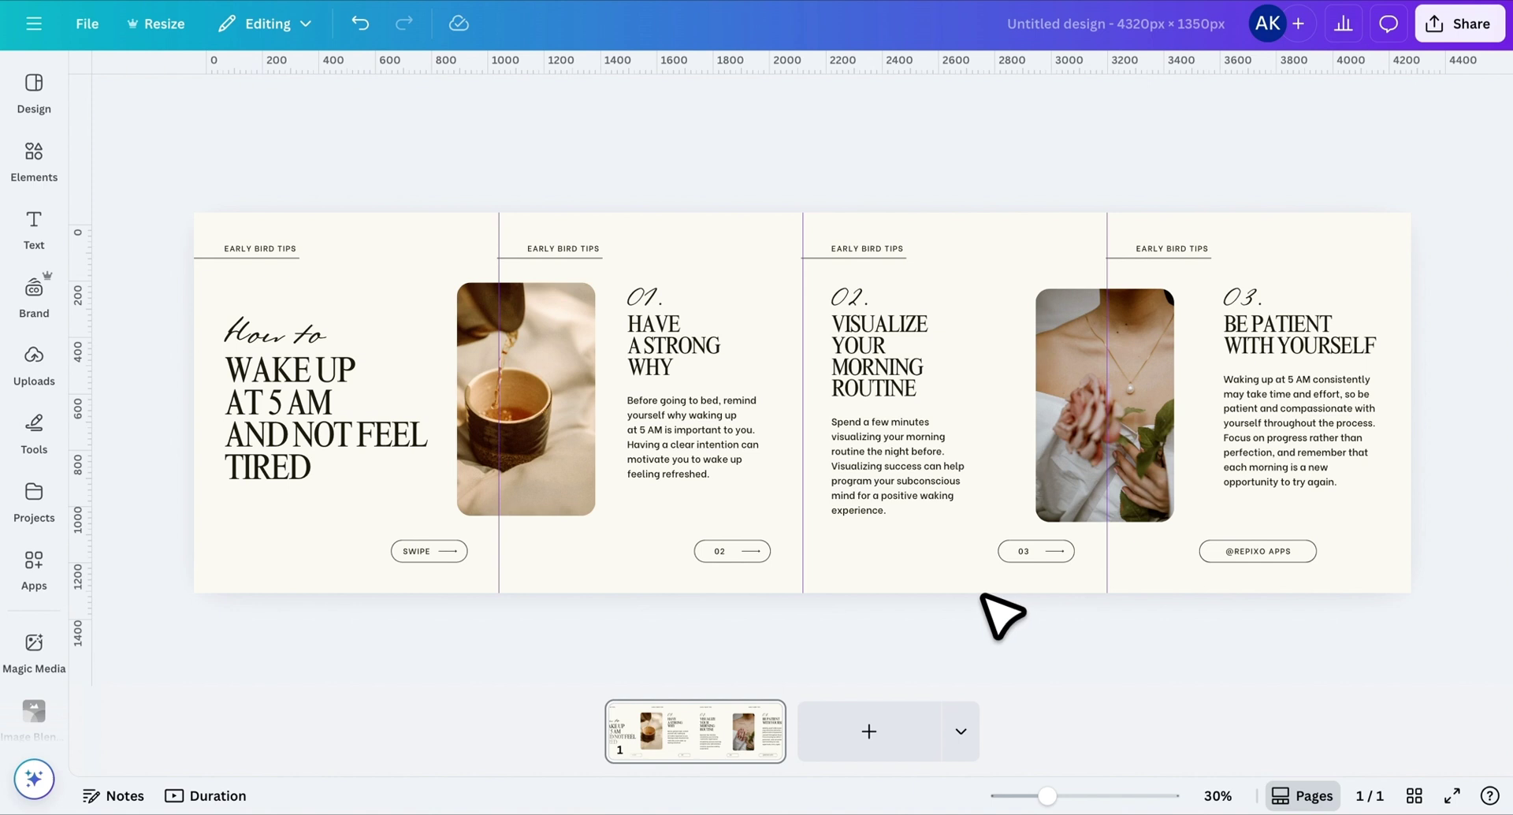
Find and open the Image Splitter app by searching 'split' in Apps
{"action": "left_click", "coordinate": [47, 561]}
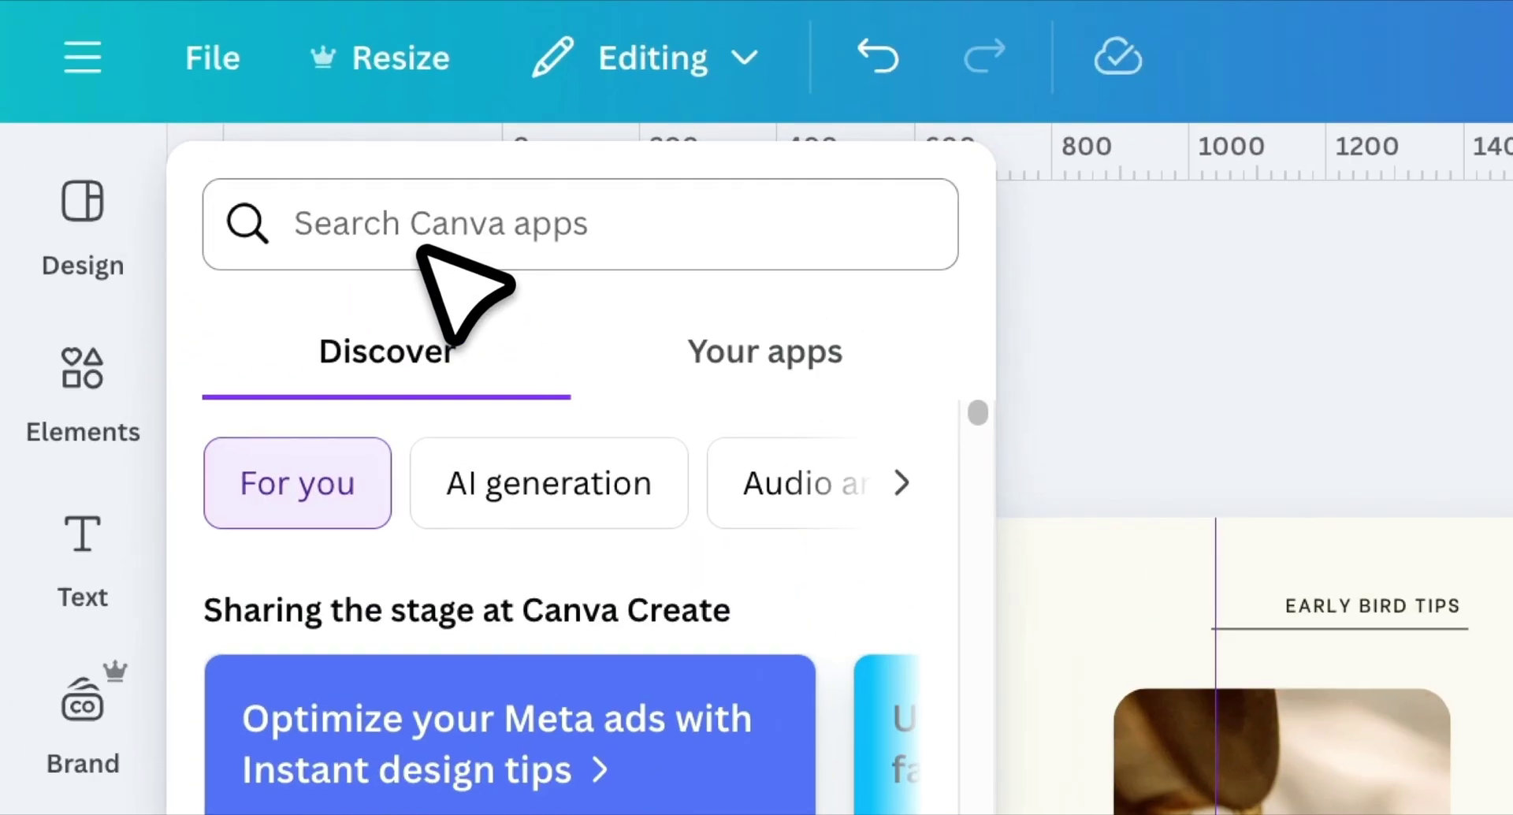
{"action": "left_click", "coordinate": [422, 248]}
{"action": "type", "text": "split"}
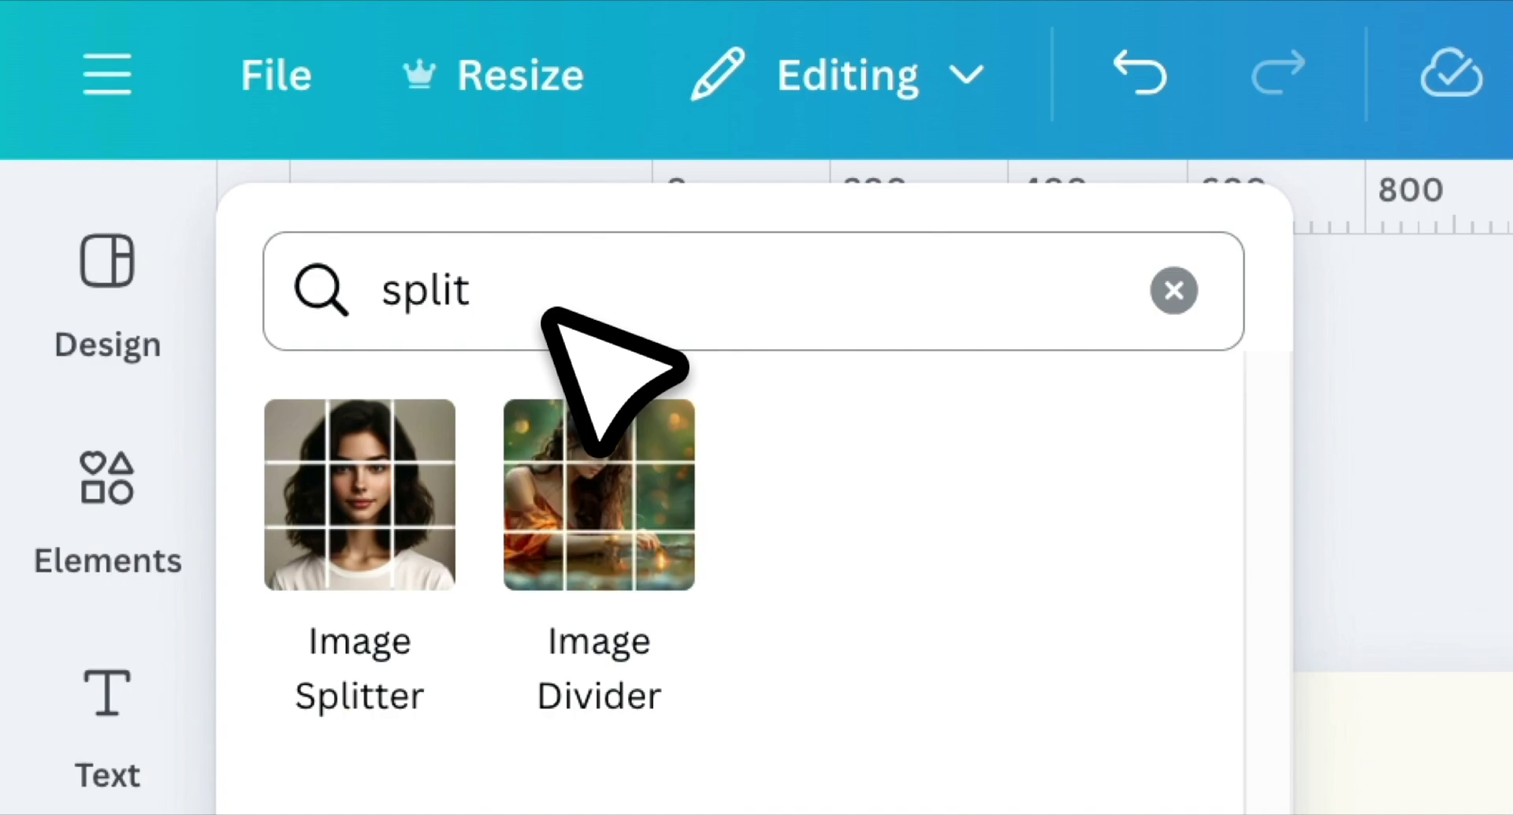
{"action": "left_click", "coordinate": [381, 488]}
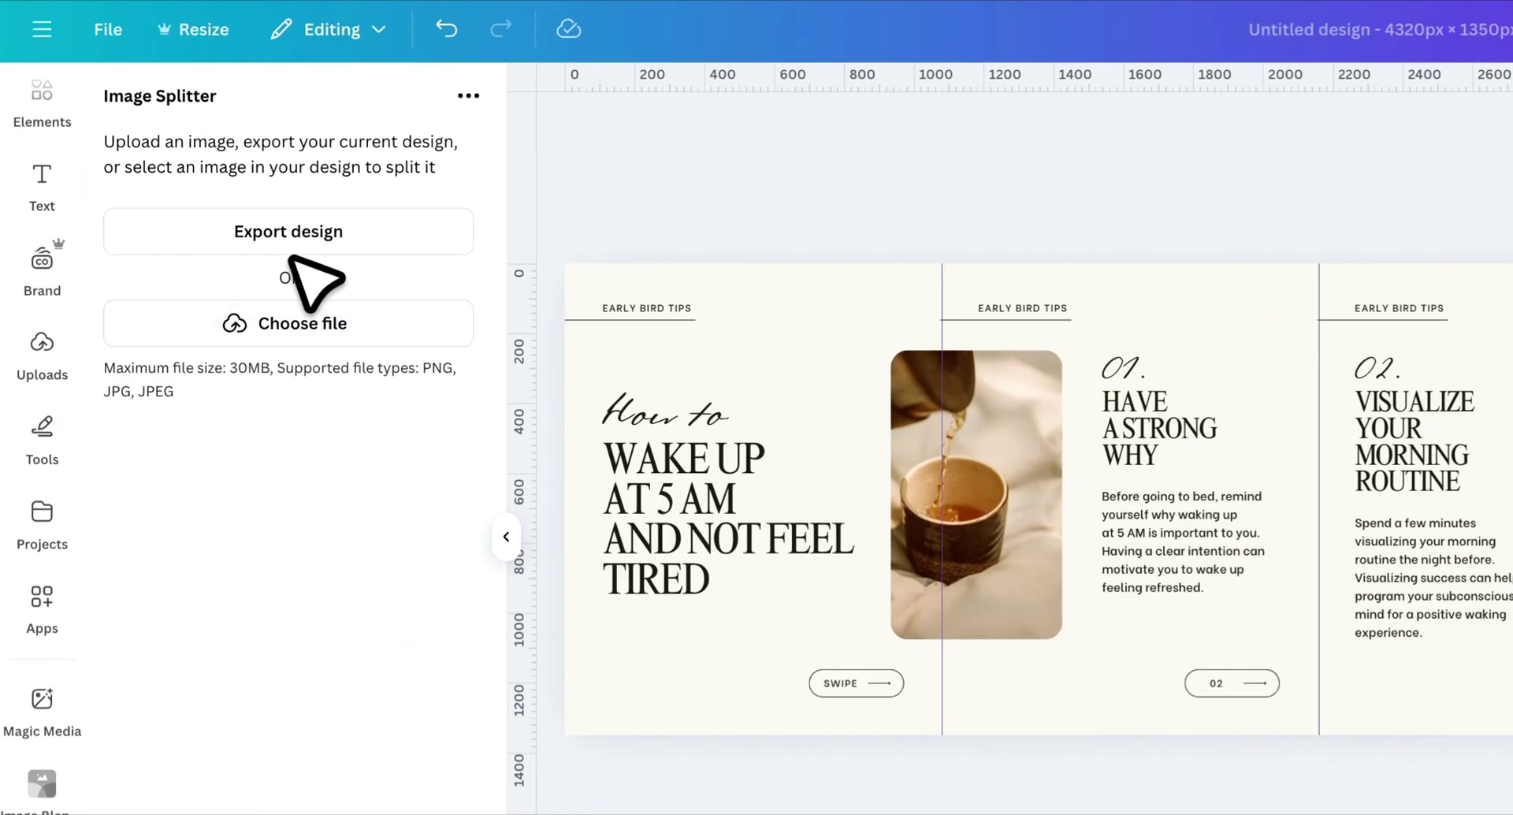
Export the design as an enlarged PNG into the splitter and set 1 row, 4 columns
{"action": "left_click", "coordinate": [228, 189]}
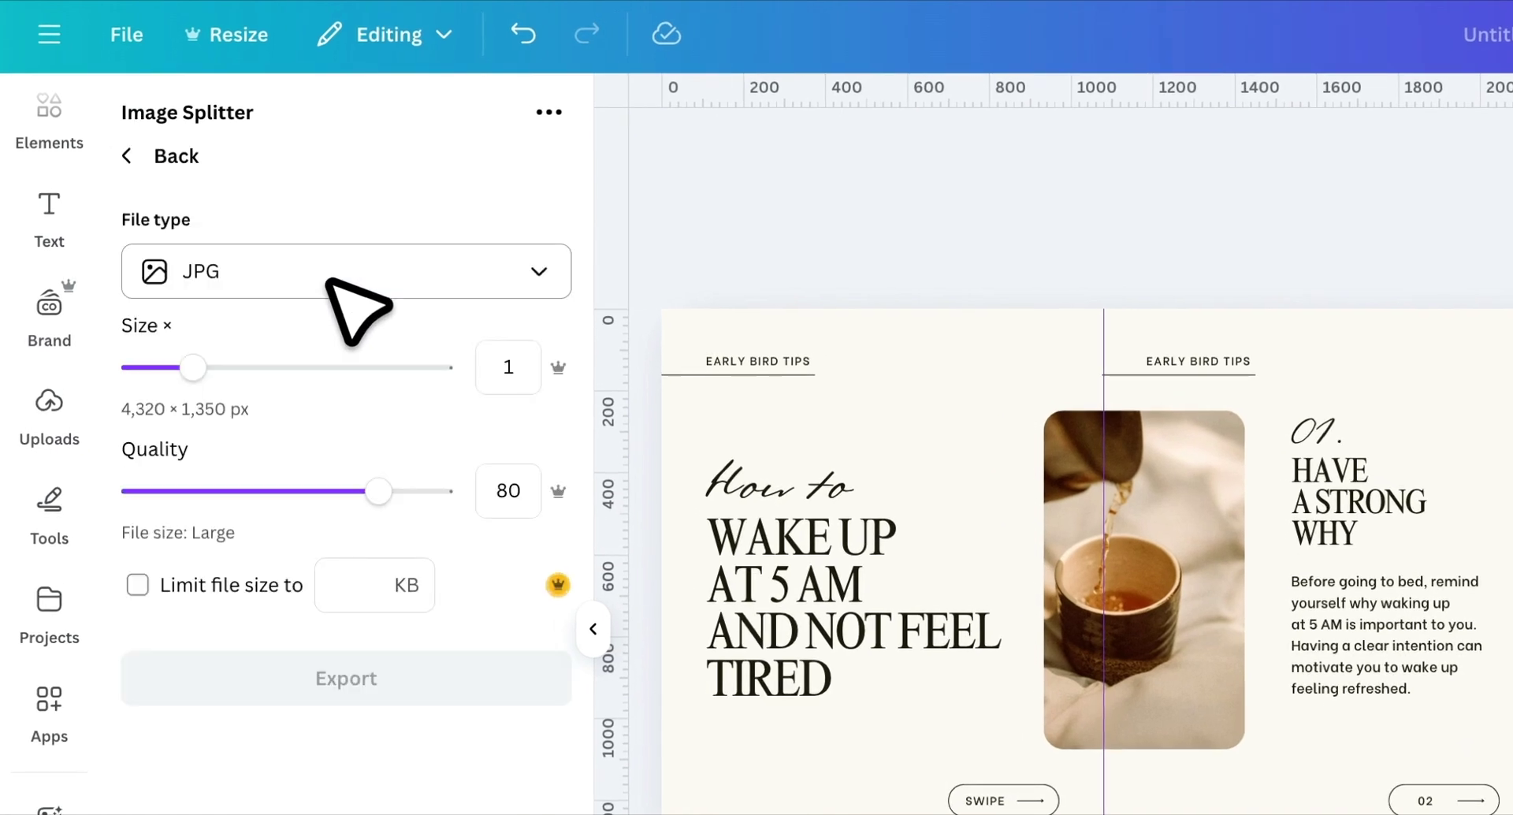
{"action": "left_click", "coordinate": [327, 279]}
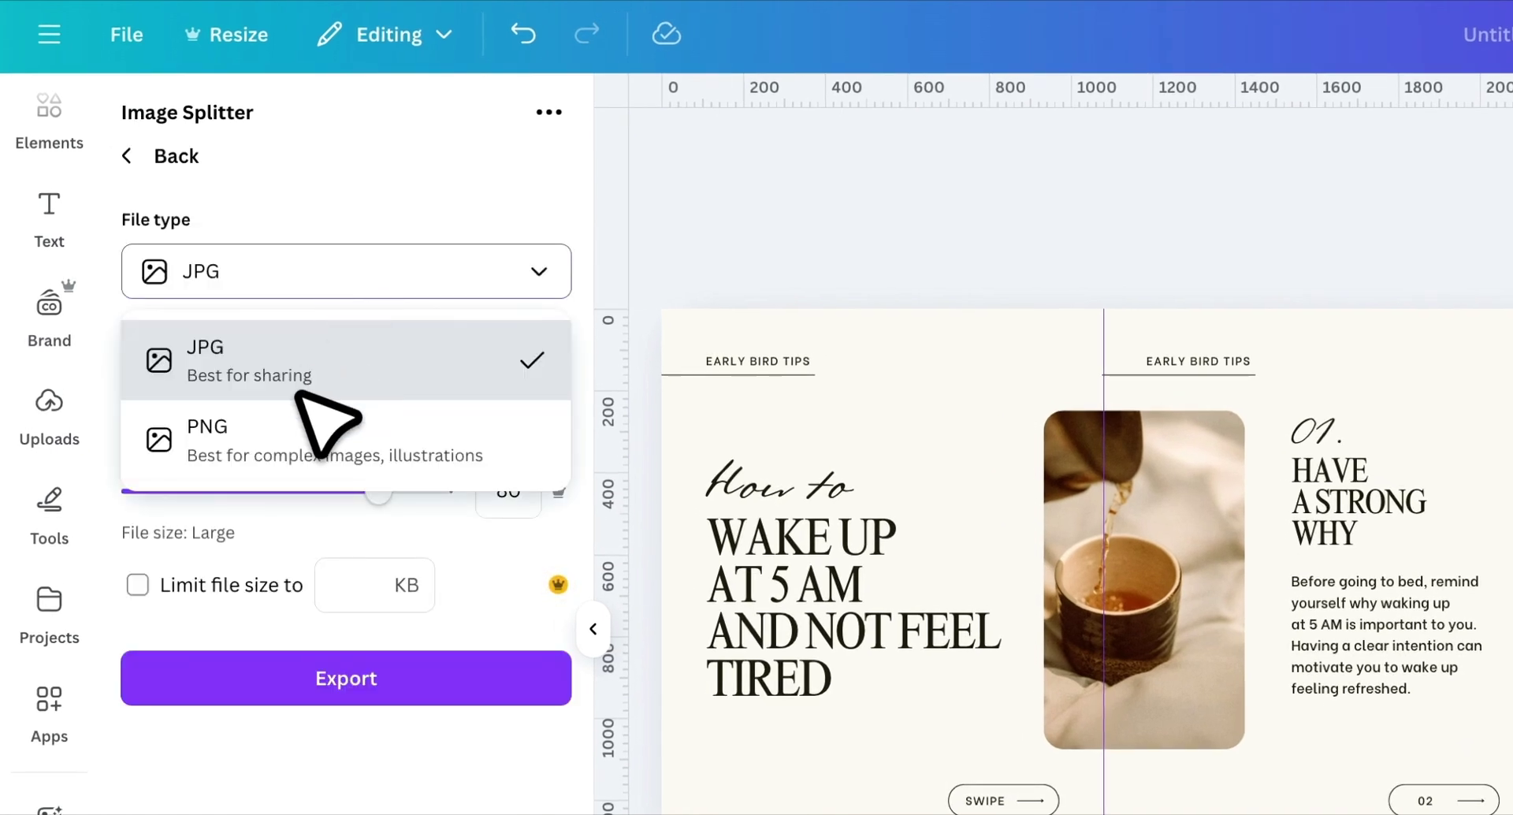
{"action": "left_click", "coordinate": [293, 445]}
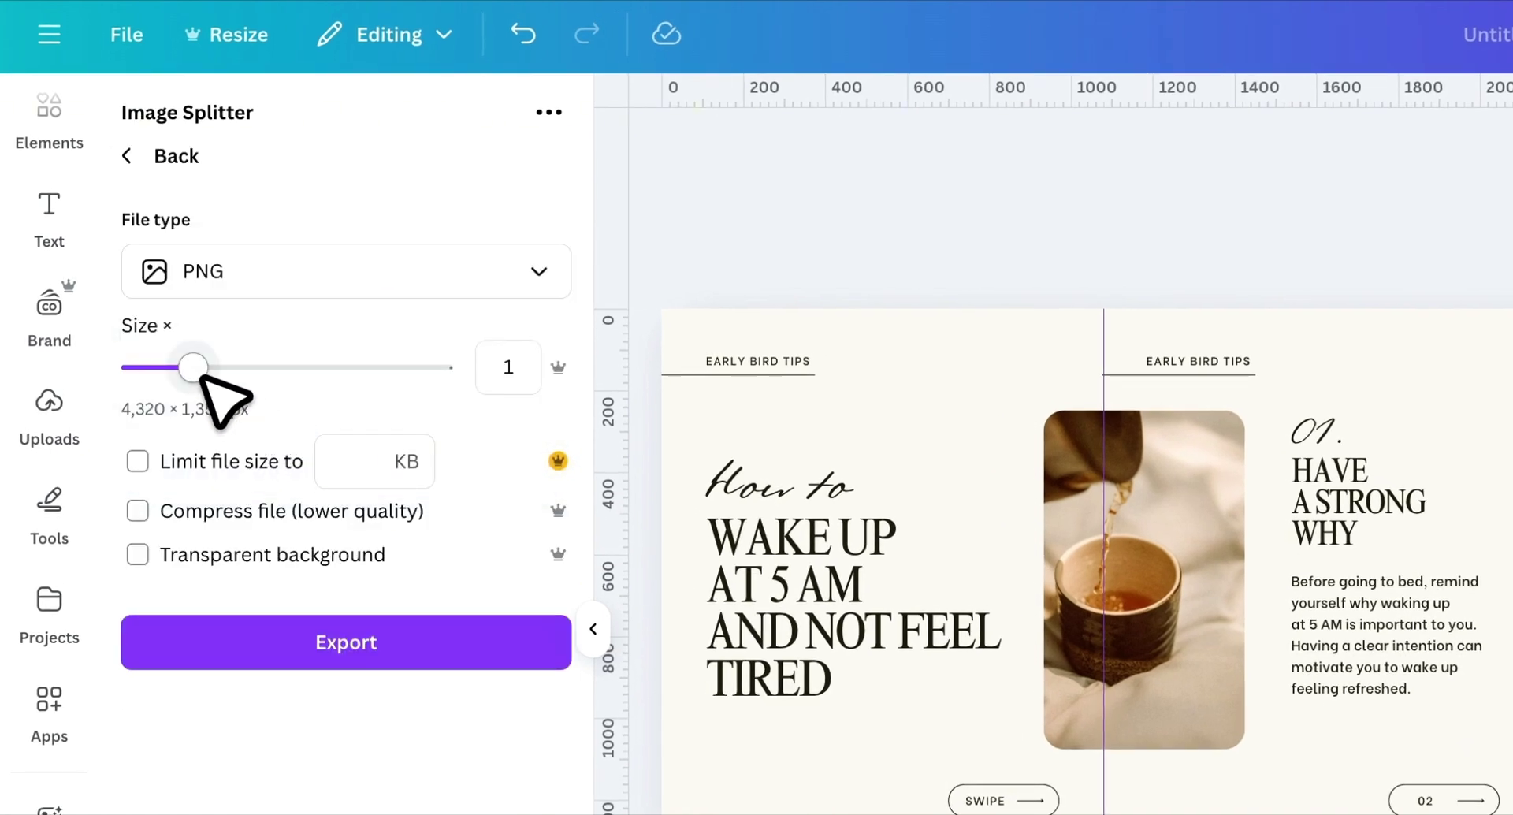
{"action": "left_click_drag", "start_coordinate": [203, 370], "coordinate": [512, 380]}
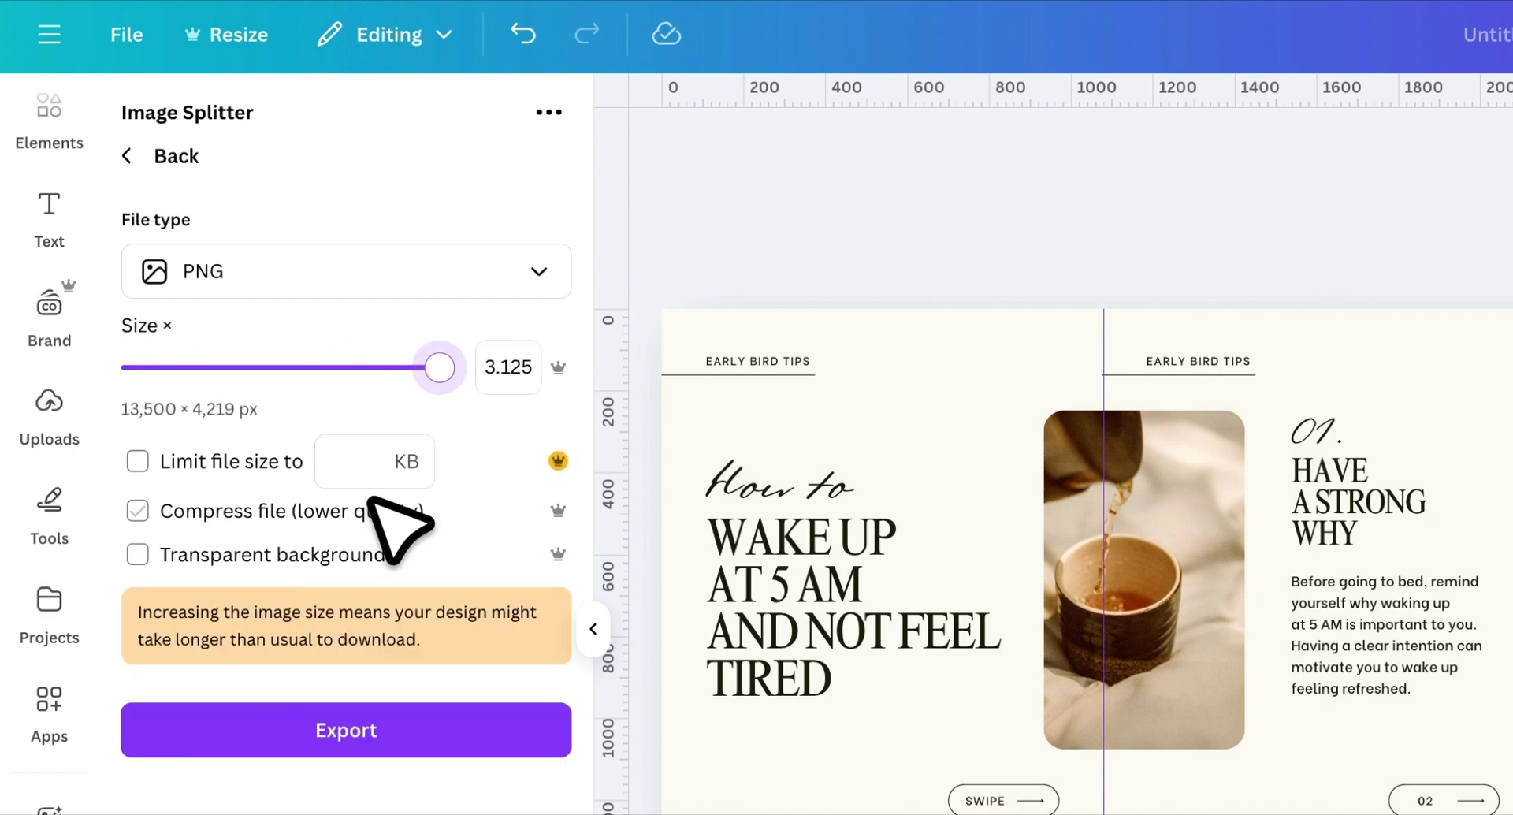
{"action": "left_click", "coordinate": [329, 731]}
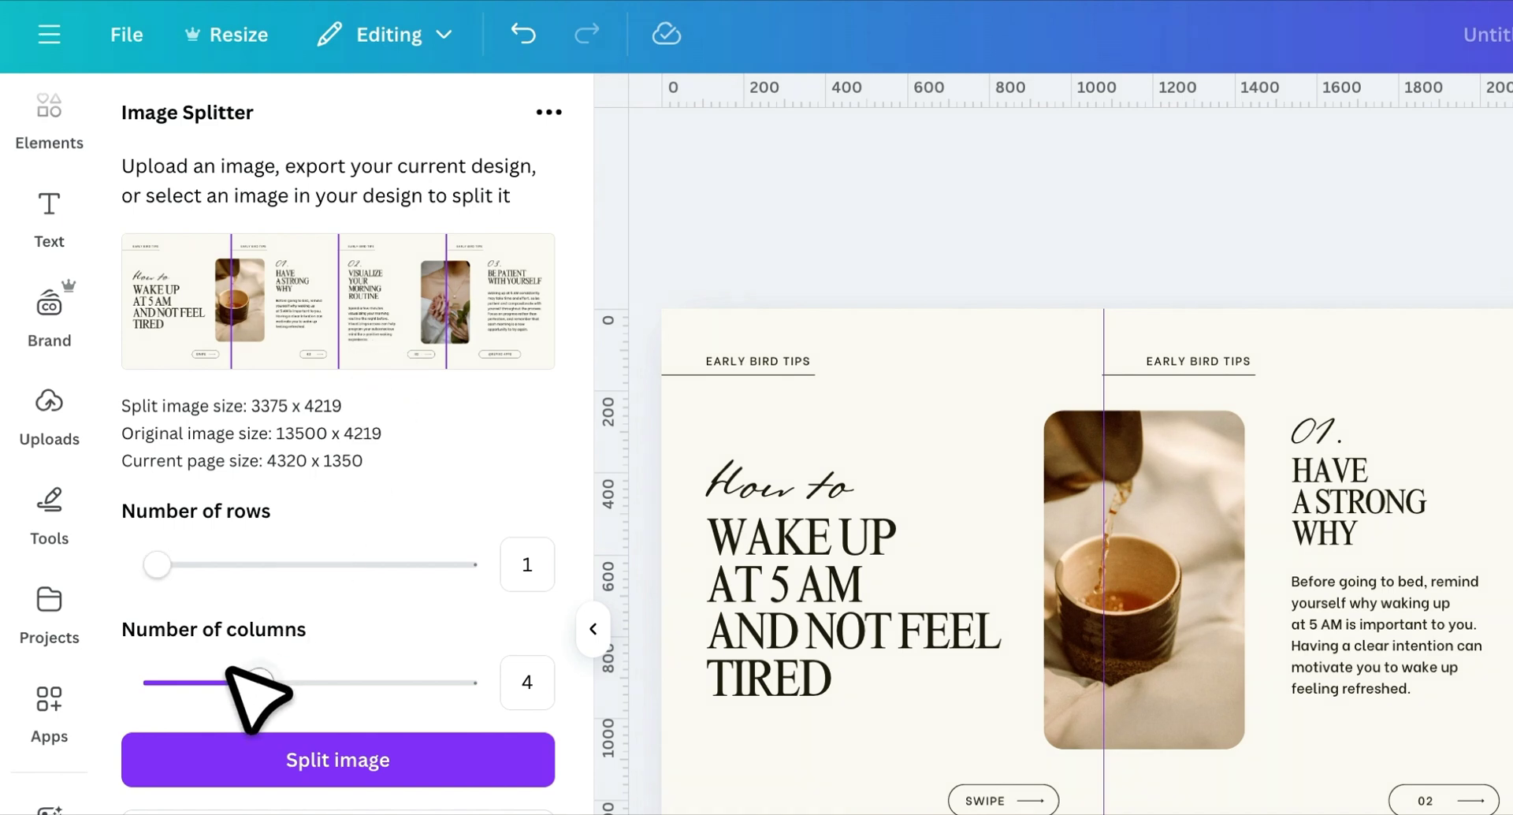
{"action": "mouse_move", "coordinate": [272, 683]}
{"action": "left_mouse_down"}
{"action": "mouse_move", "coordinate": [358, 679]}
{"action": "mouse_move", "coordinate": [260, 682]}
{"action": "left_mouse_up"}
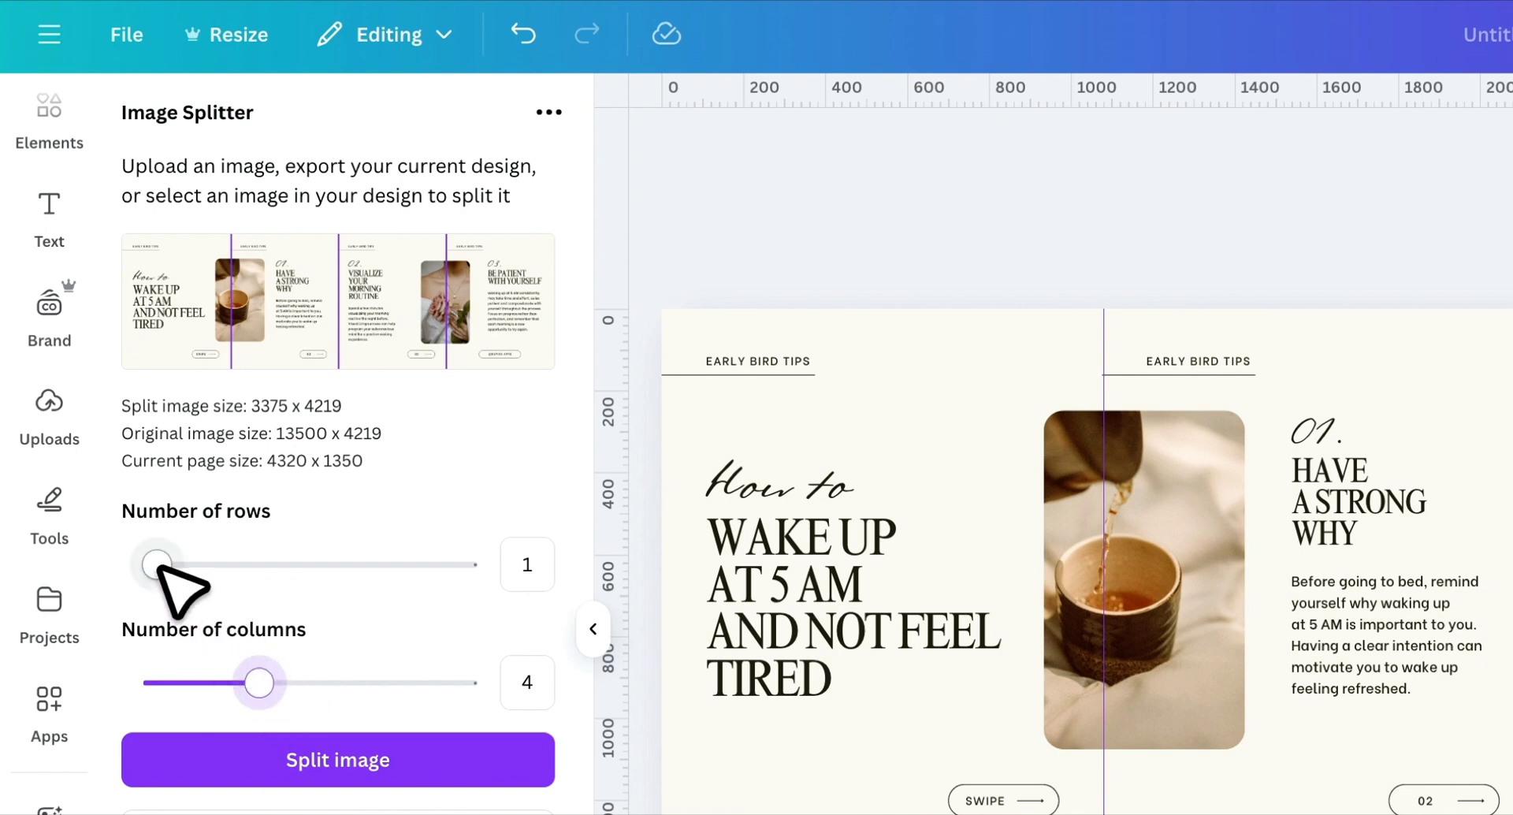
{"action": "mouse_move", "coordinate": [159, 566]}
{"action": "left_mouse_down"}
{"action": "mouse_move", "coordinate": [233, 573]}
{"action": "mouse_move", "coordinate": [156, 564]}
{"action": "left_mouse_up"}
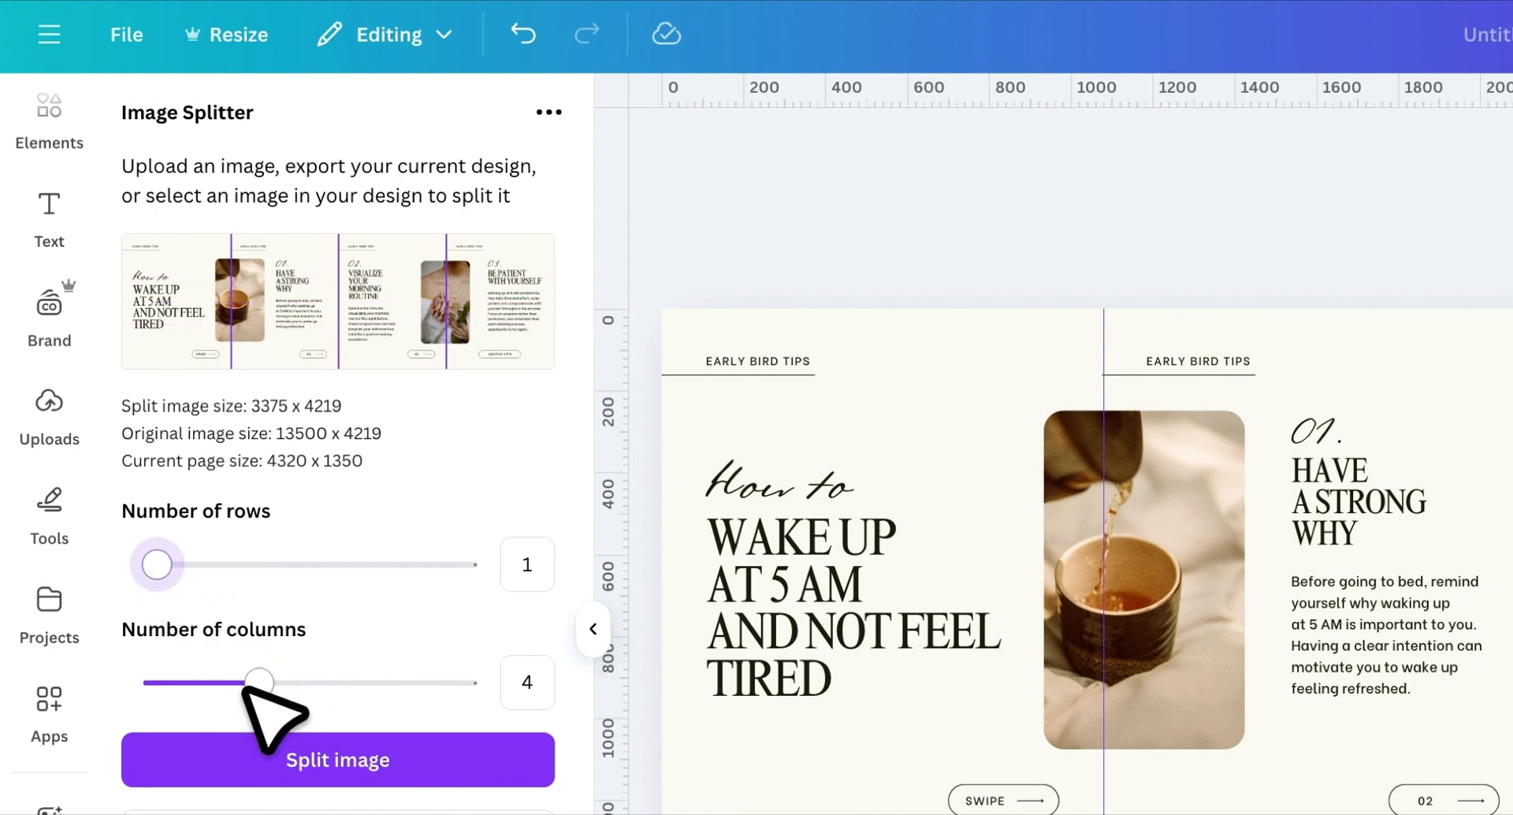
Split the carousel and view the results, Image 1 through Image 4
{"action": "left_click", "coordinate": [353, 762]}
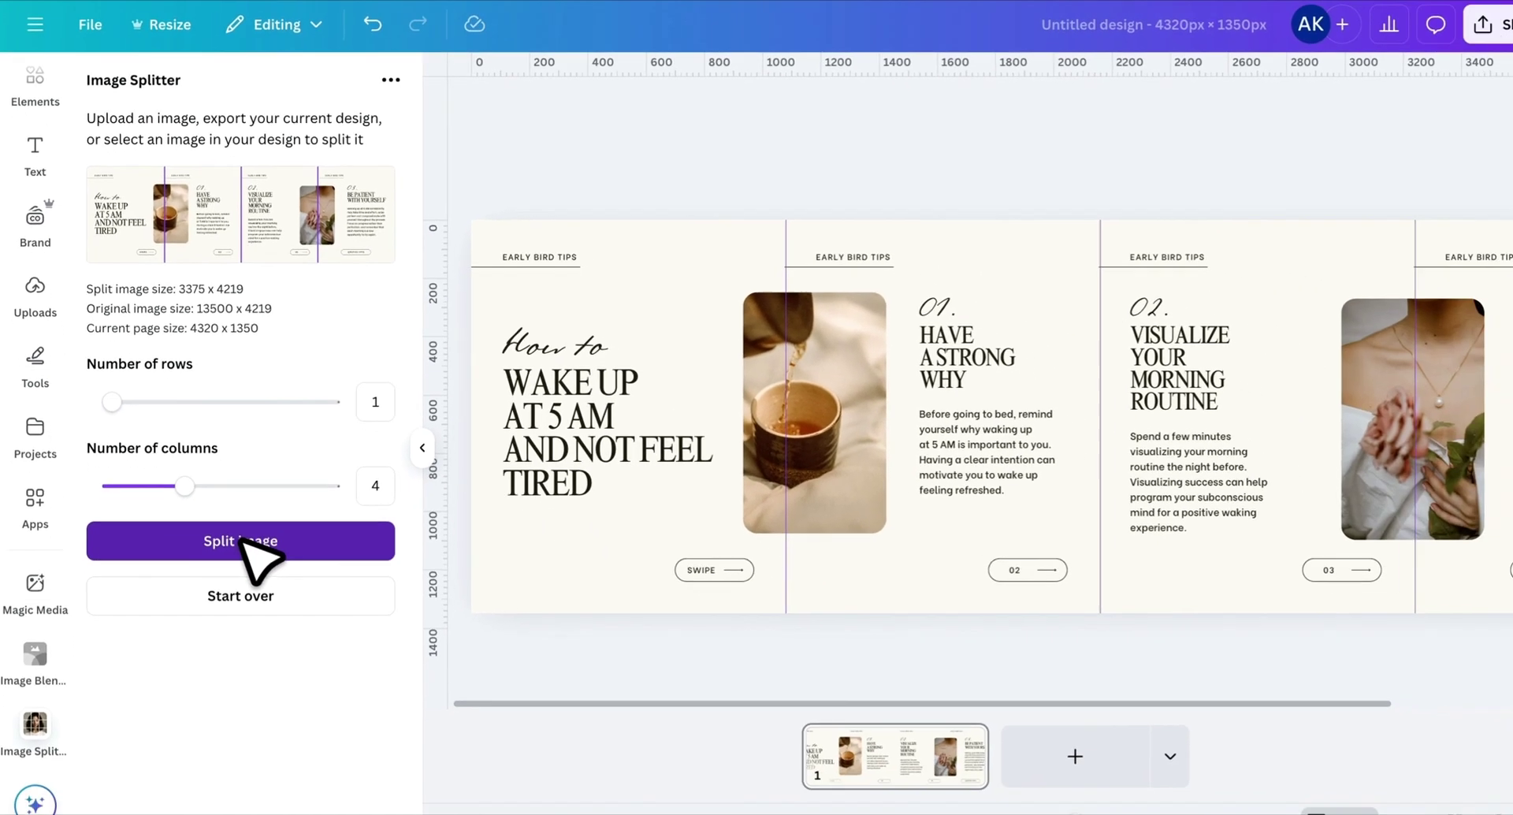
{"action": "left_click", "coordinate": [234, 523]}
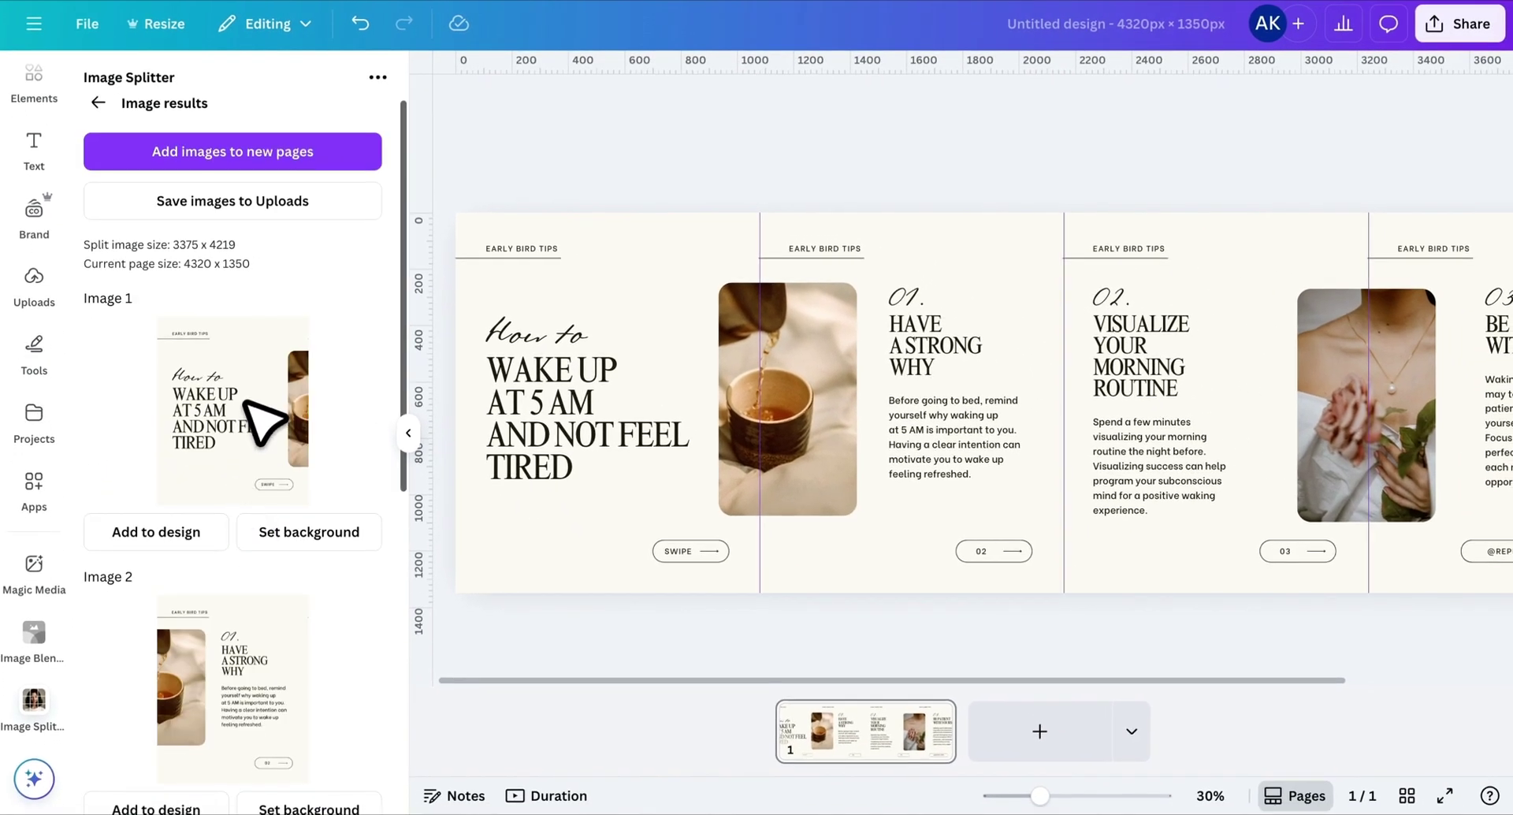
{"action": "scroll", "coordinate": [264, 422], "scroll_direction": "down", "scroll_amount": 6}
{"action": "scroll", "coordinate": [267, 426], "scroll_direction": "down", "scroll_amount": 1}
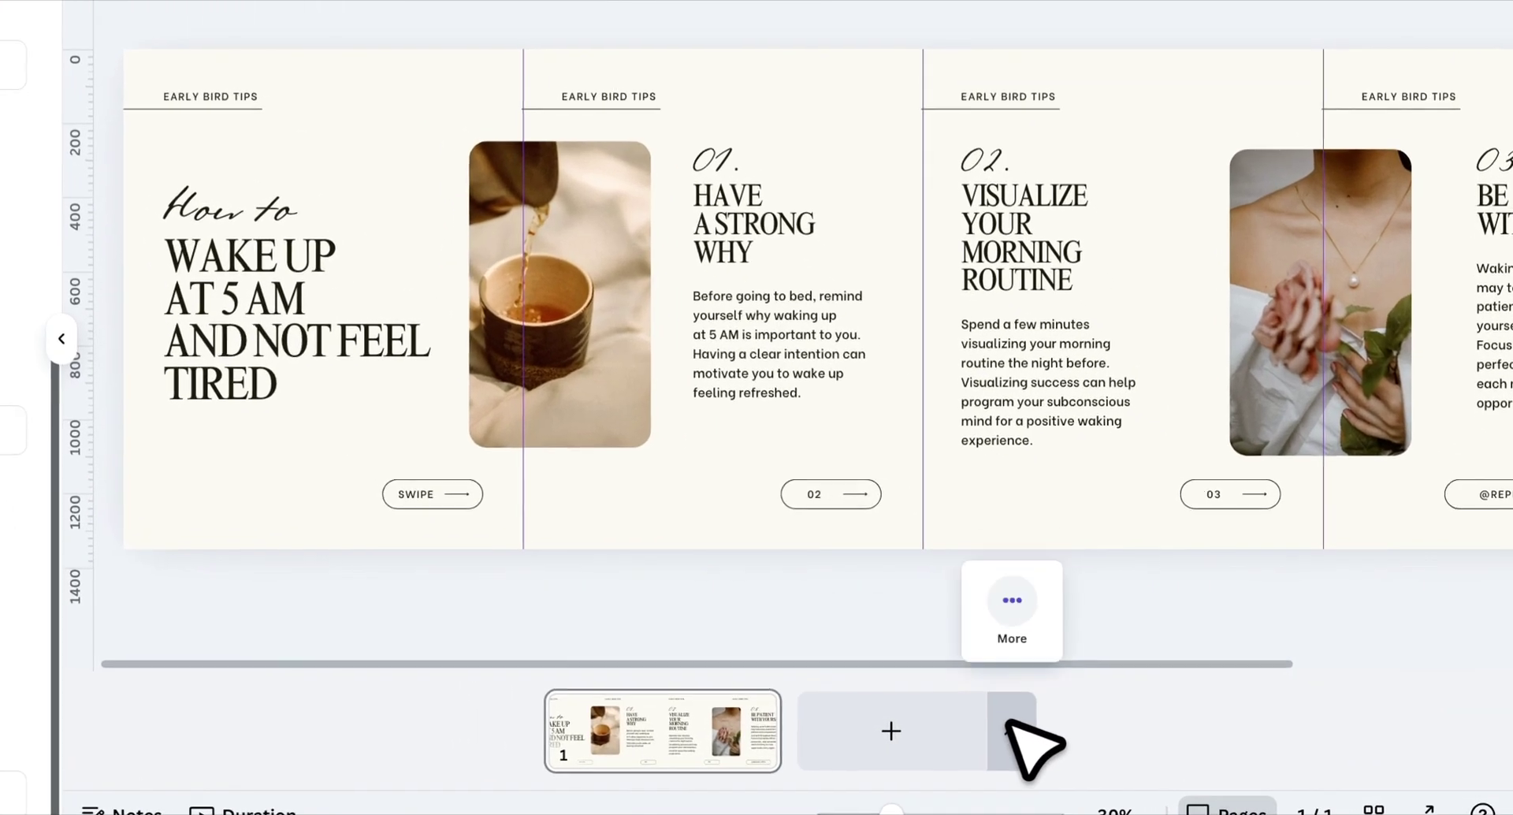
Add a blank Instagram Post (4:5) page, then try Image 1 as its background
{"action": "left_click", "coordinate": [1131, 731]}
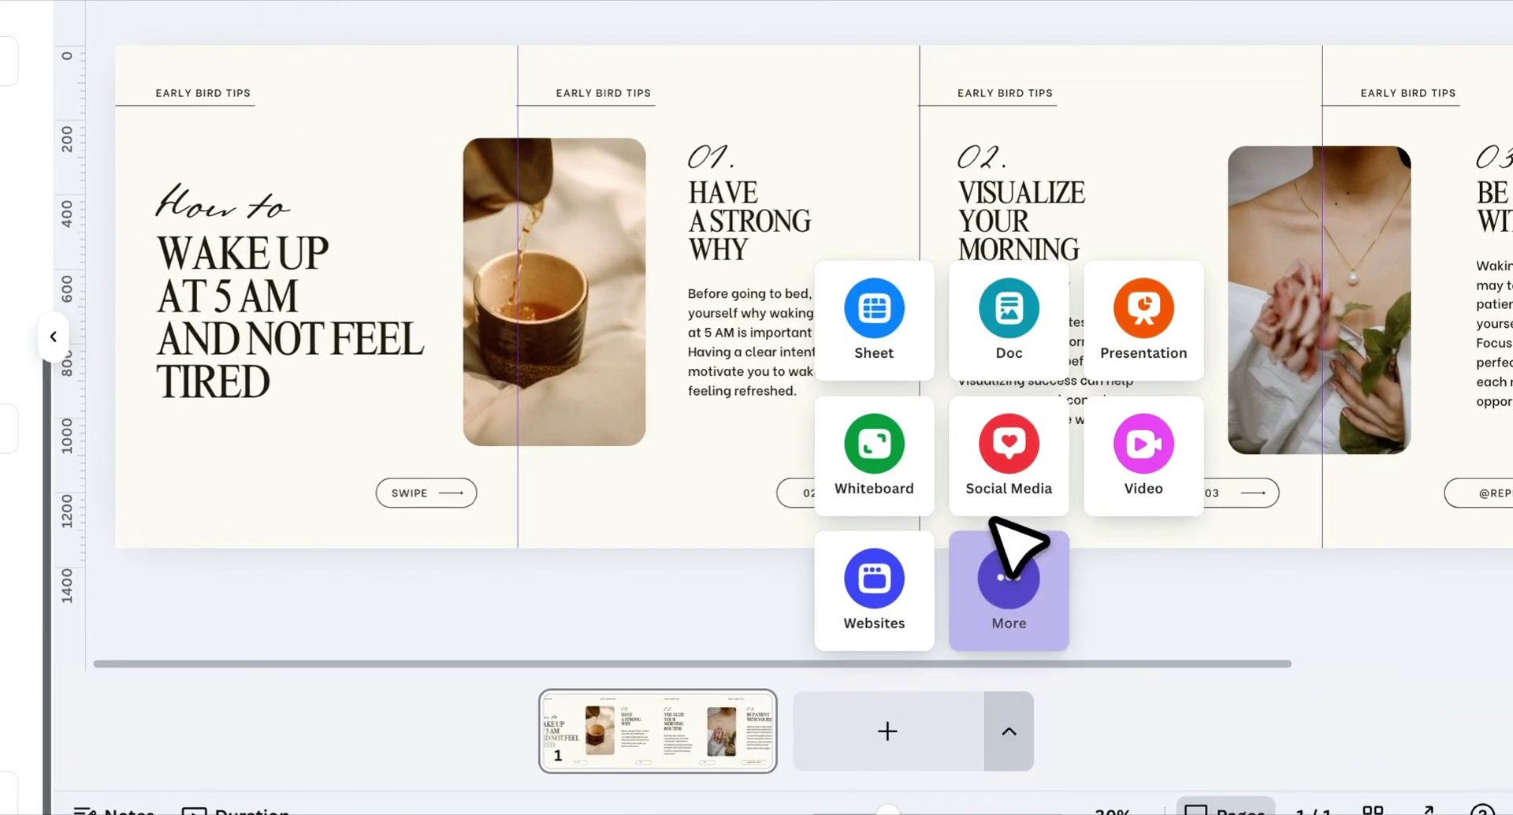
{"action": "left_click", "coordinate": [1010, 471]}
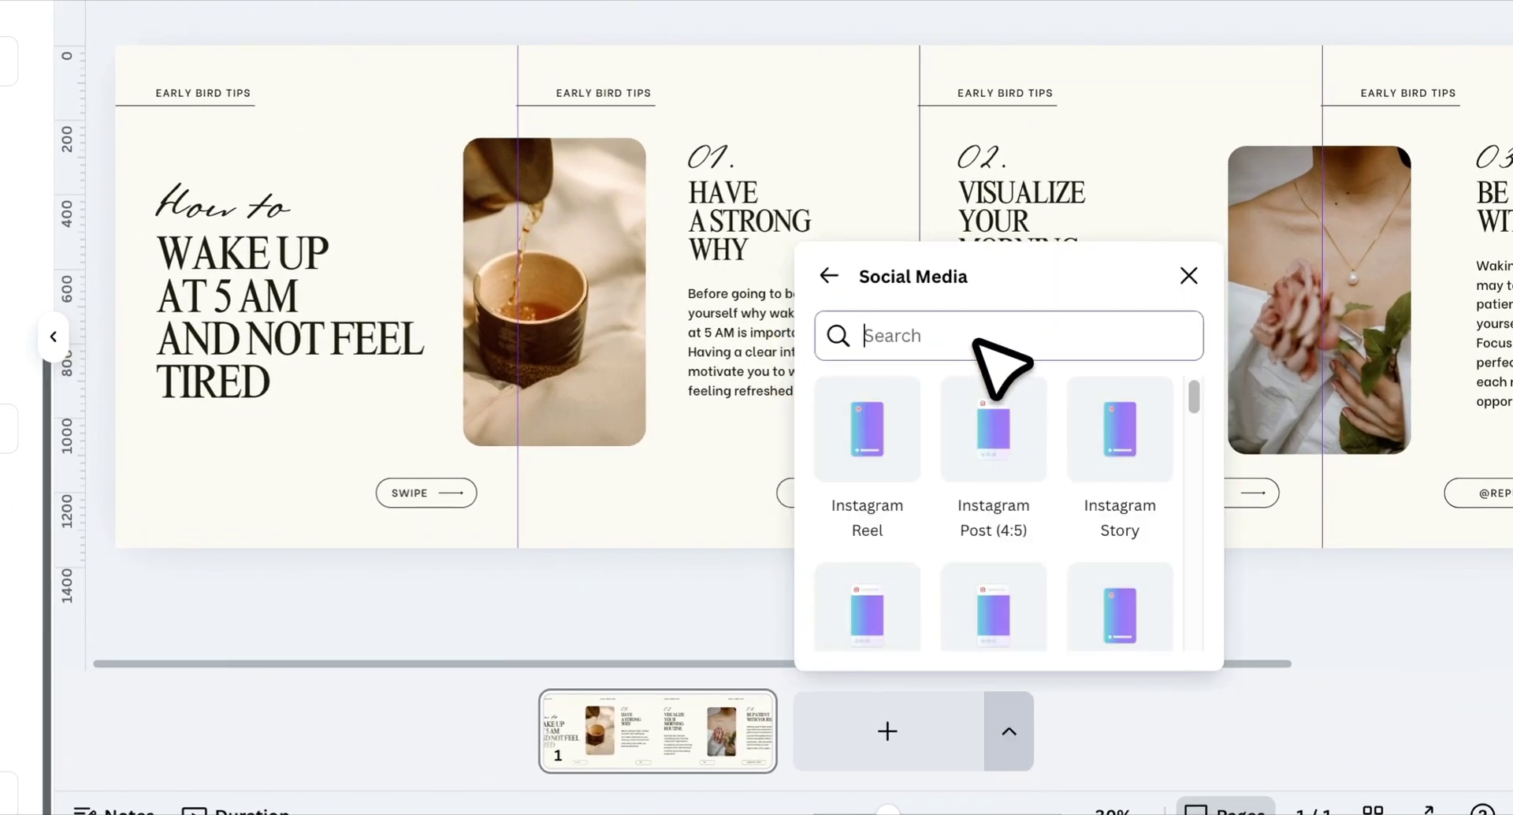
{"action": "type", "text": "instag"}
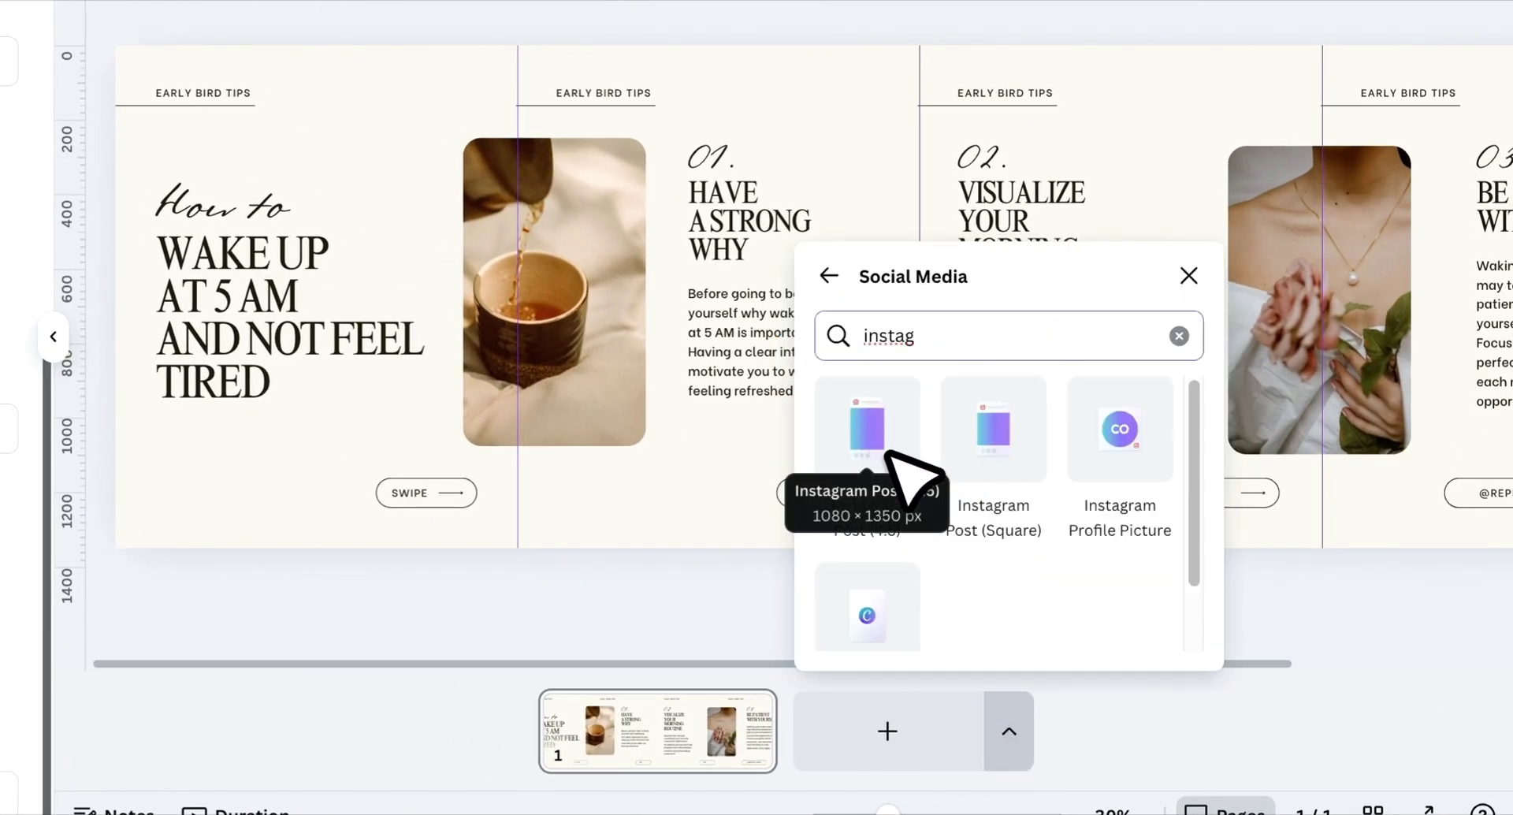
{"action": "left_click", "coordinate": [886, 452]}
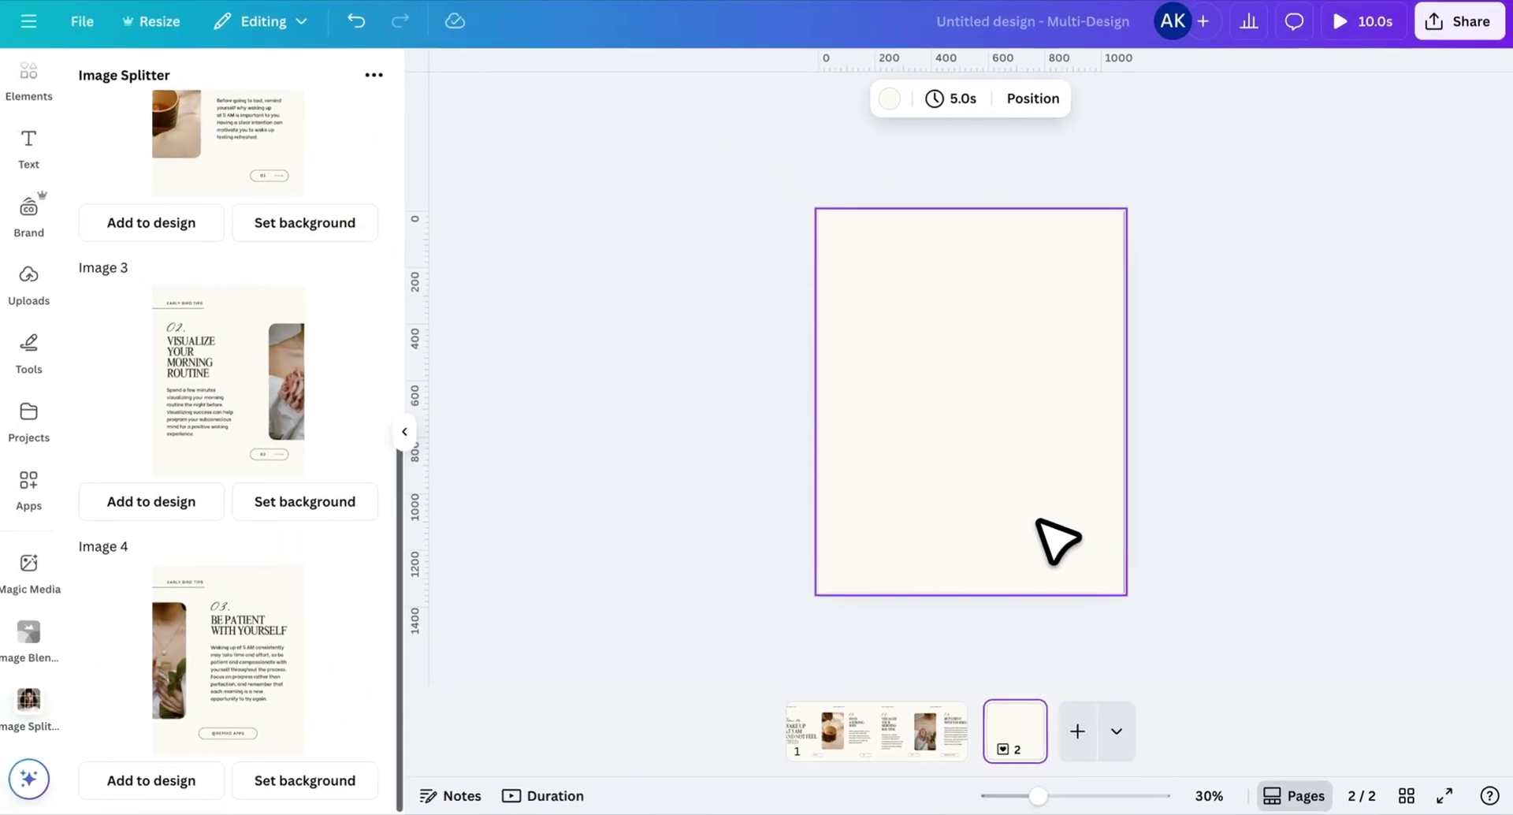
{"action": "scroll", "coordinate": [338, 597], "scroll_direction": "up", "scroll_amount": 5}
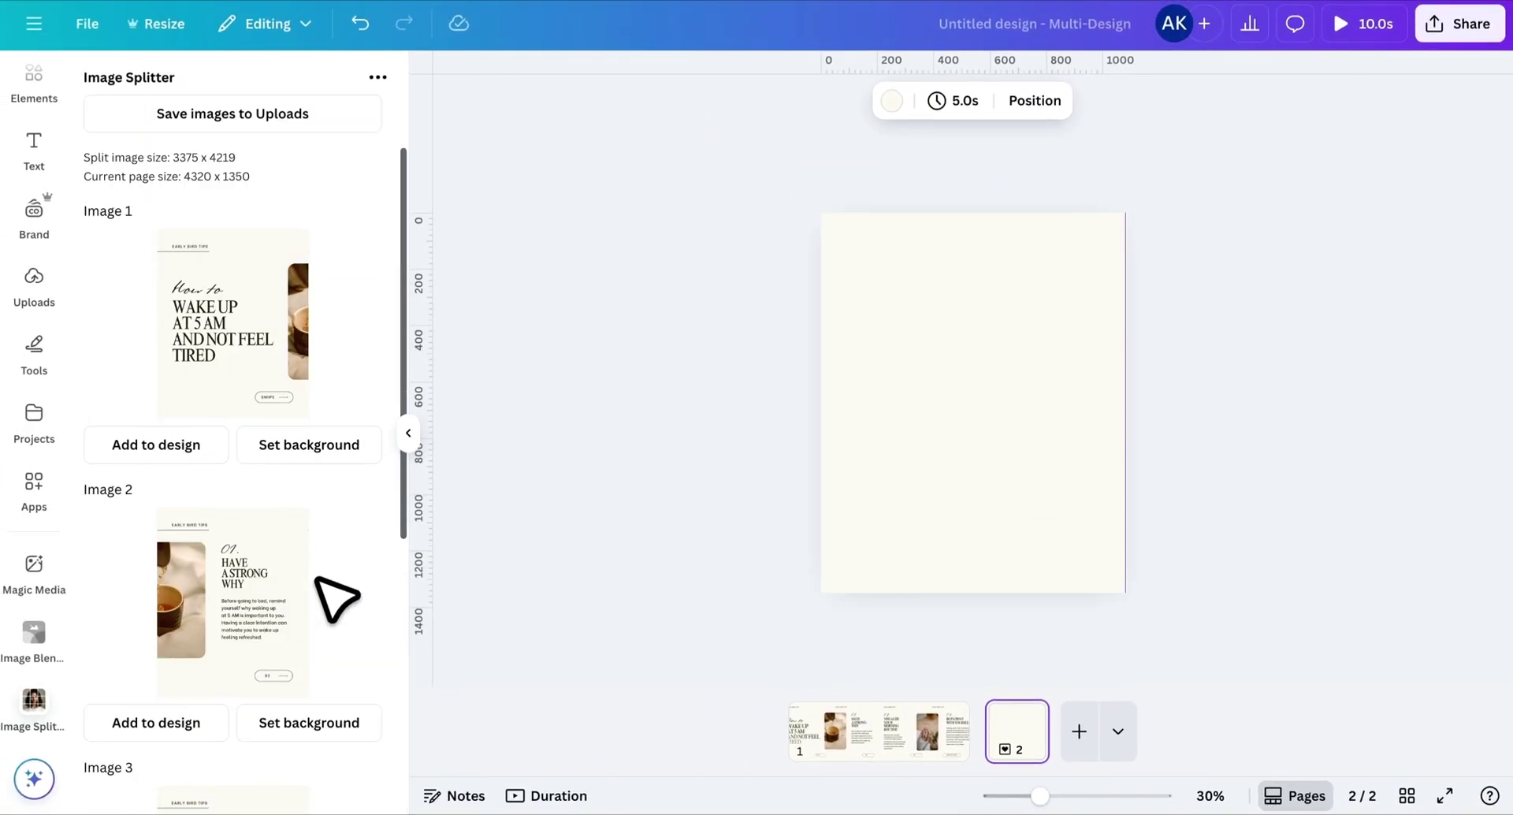
{"action": "left_click", "coordinate": [304, 442]}
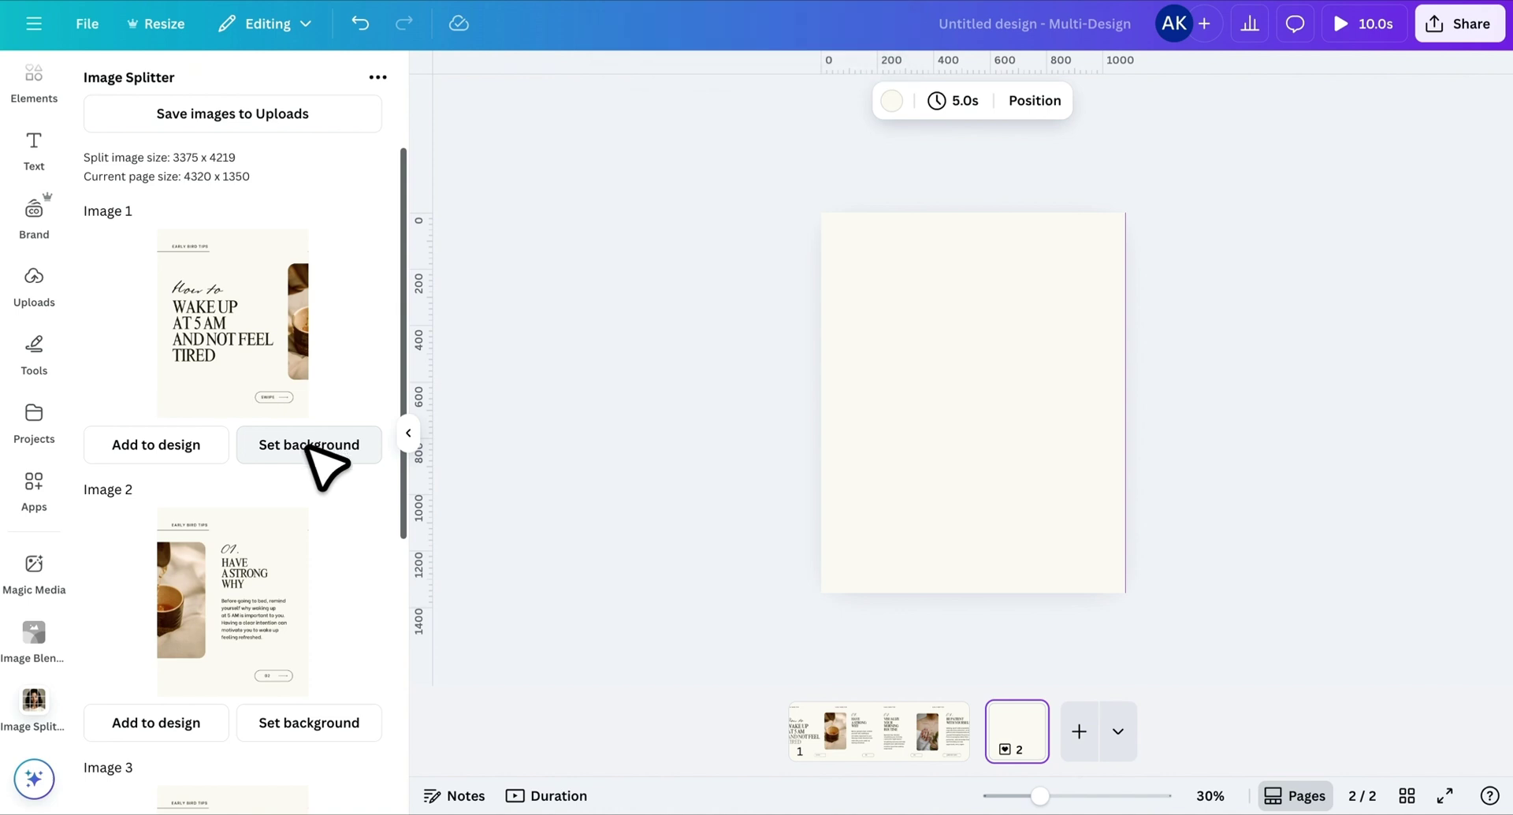
Place the first split image on page 2, stretch it to fill, and add another page
{"action": "left_click", "coordinate": [198, 446]}
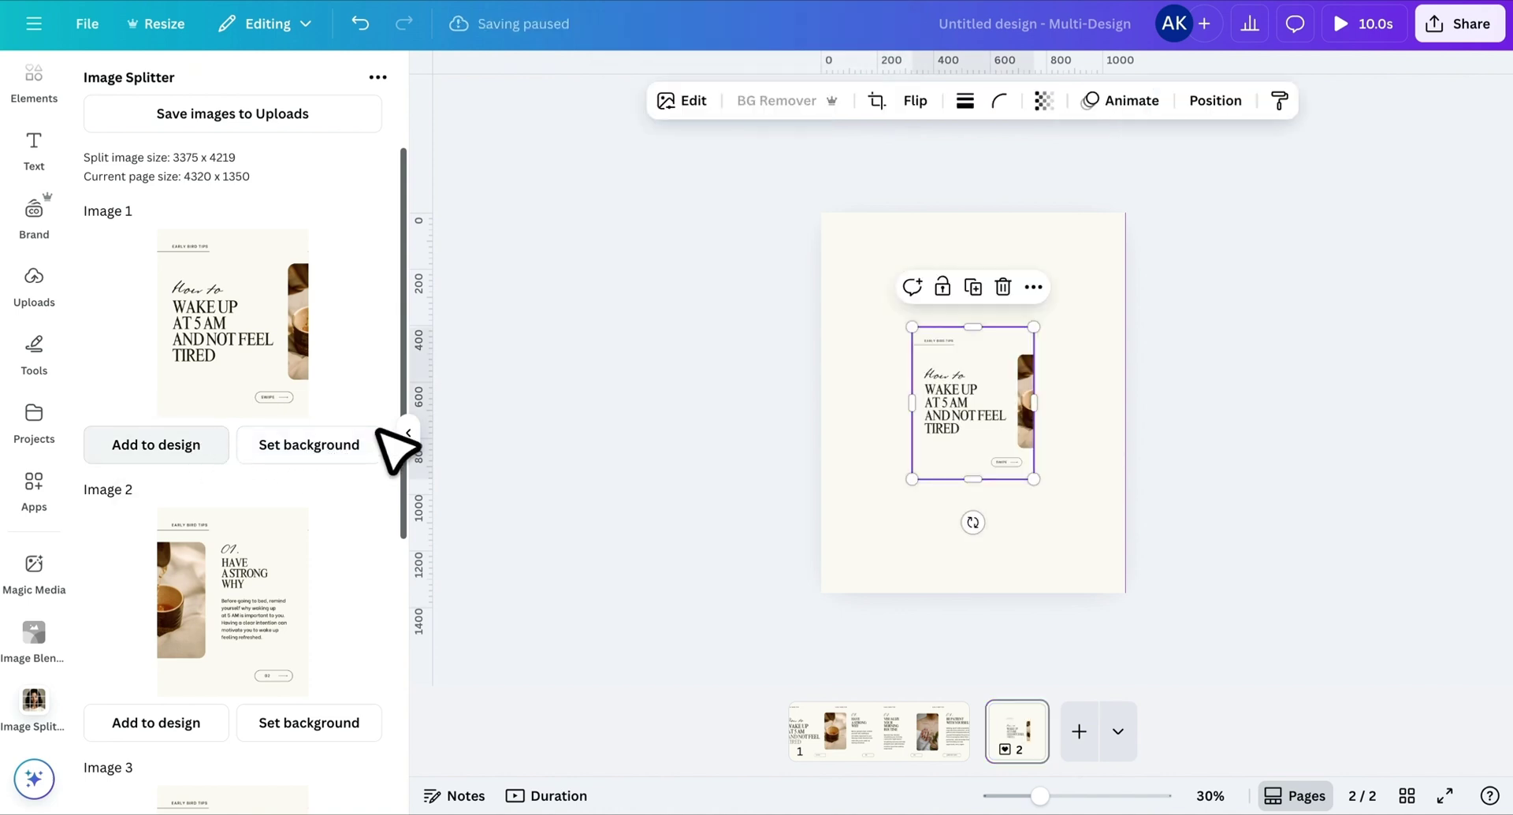
{"action": "left_click_drag", "start_coordinate": [911, 327], "coordinate": [820, 210]}
{"action": "left_click_drag", "start_coordinate": [1034, 478], "coordinate": [1125, 593]}
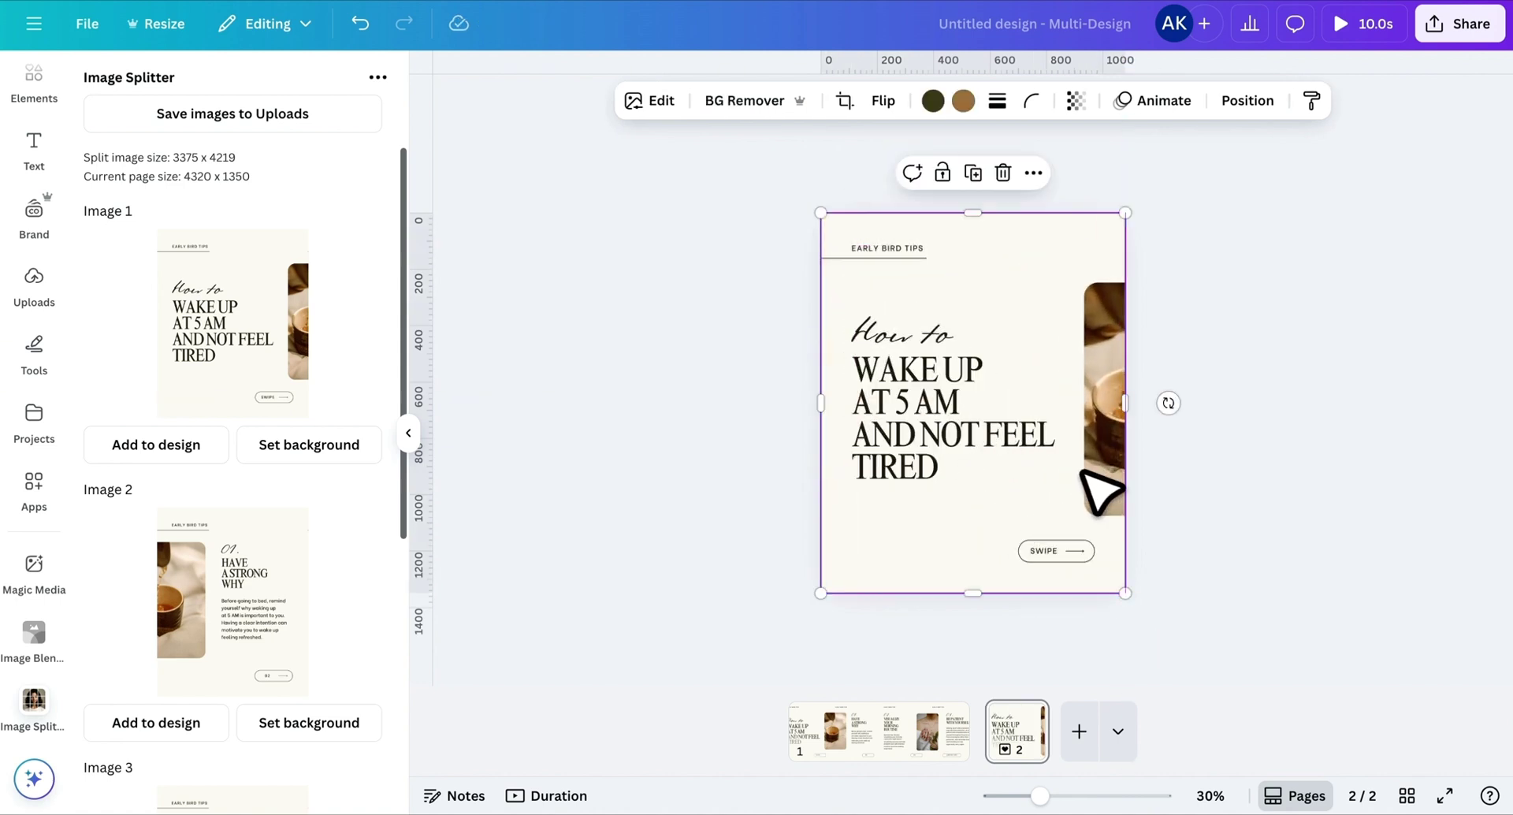
{"action": "left_click", "coordinate": [1074, 715]}
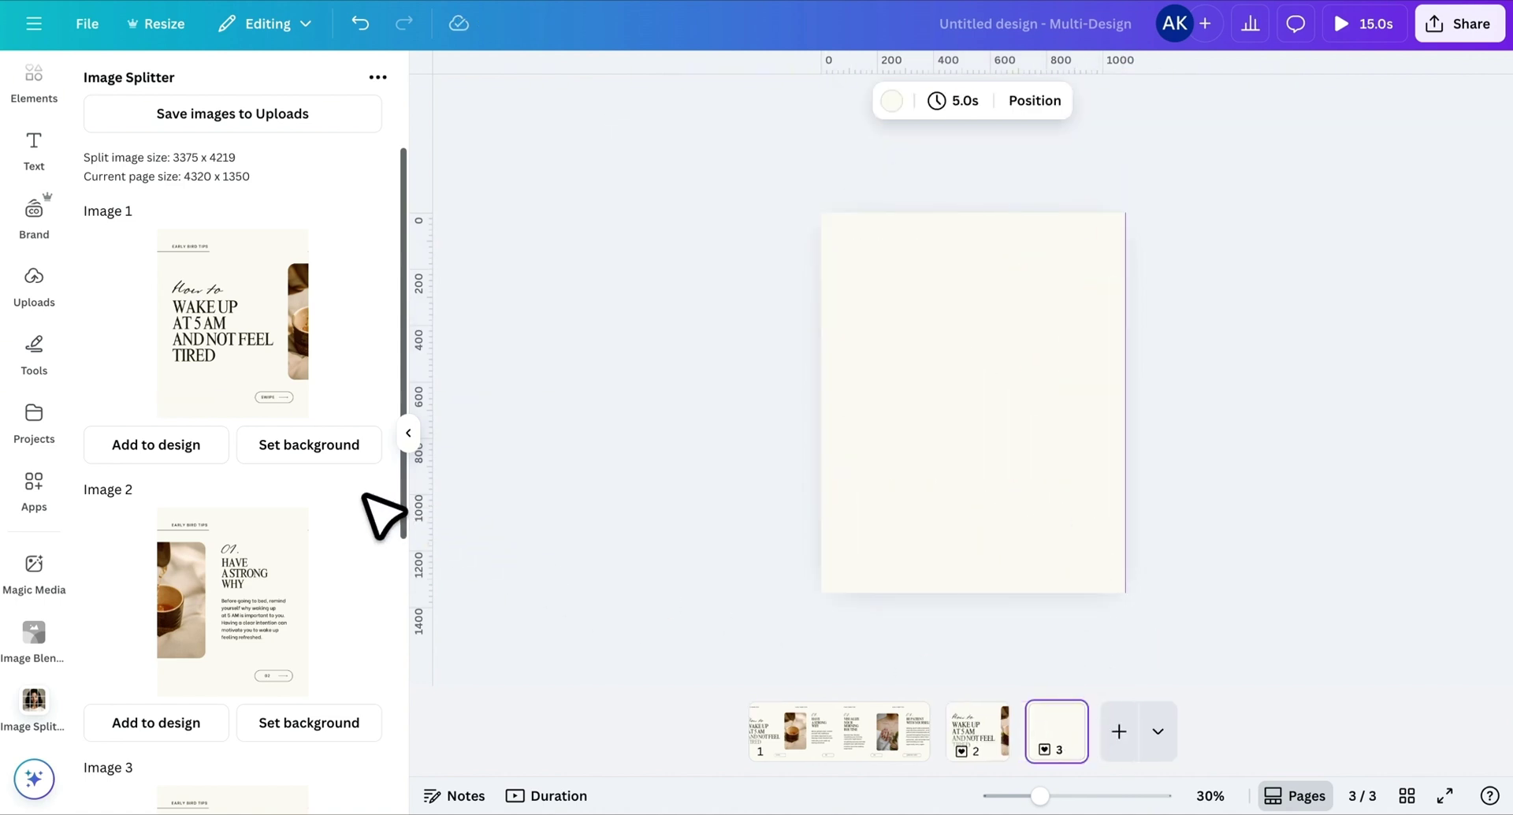
{"action": "scroll", "coordinate": [364, 495], "scroll_direction": "down", "scroll_amount": 5}
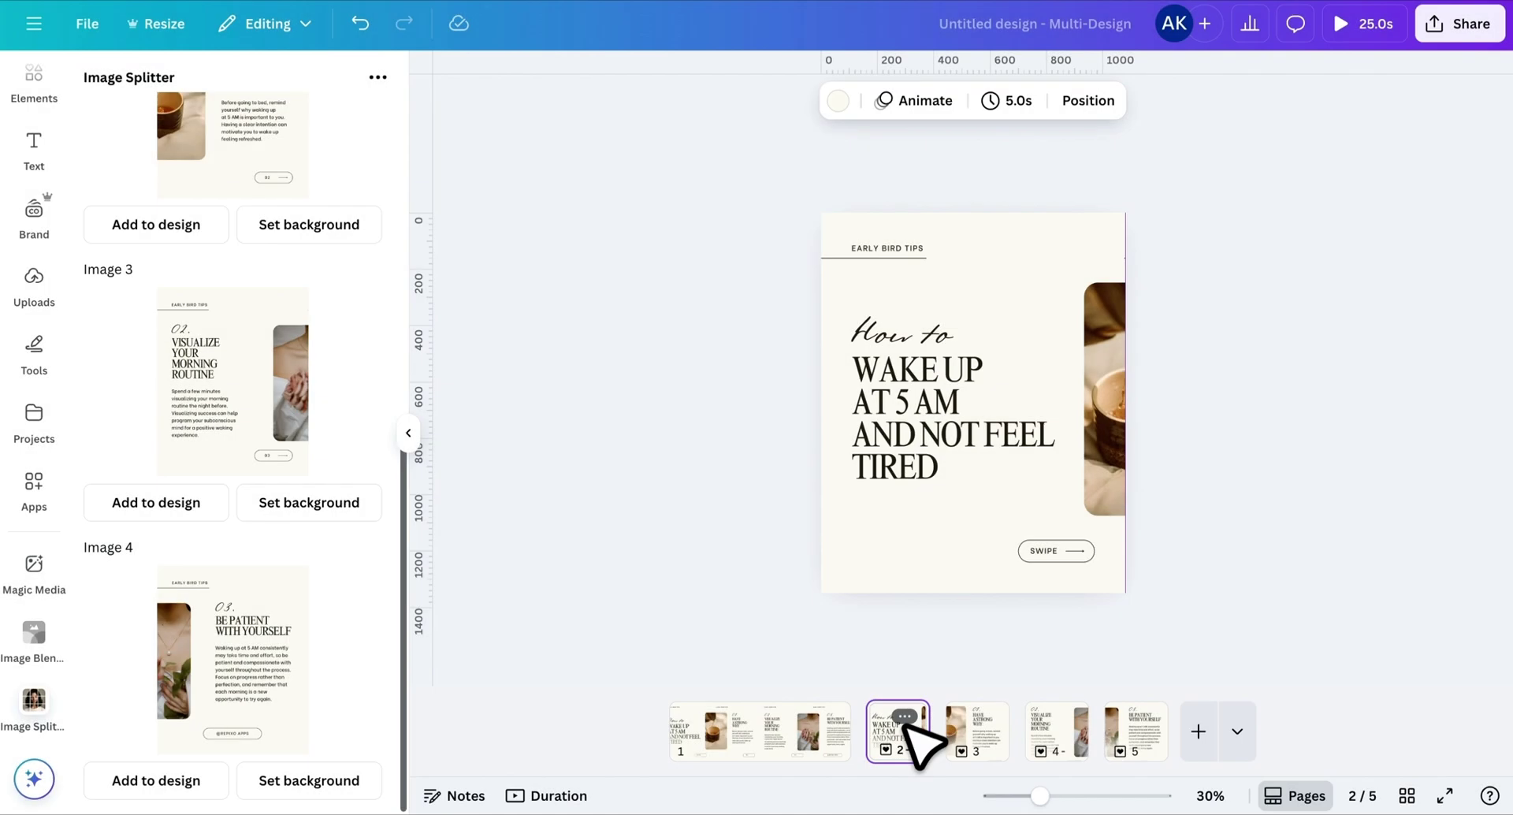
Turn off Show rulers and guides in the File settings
{"action": "left_click", "coordinate": [87, 23]}
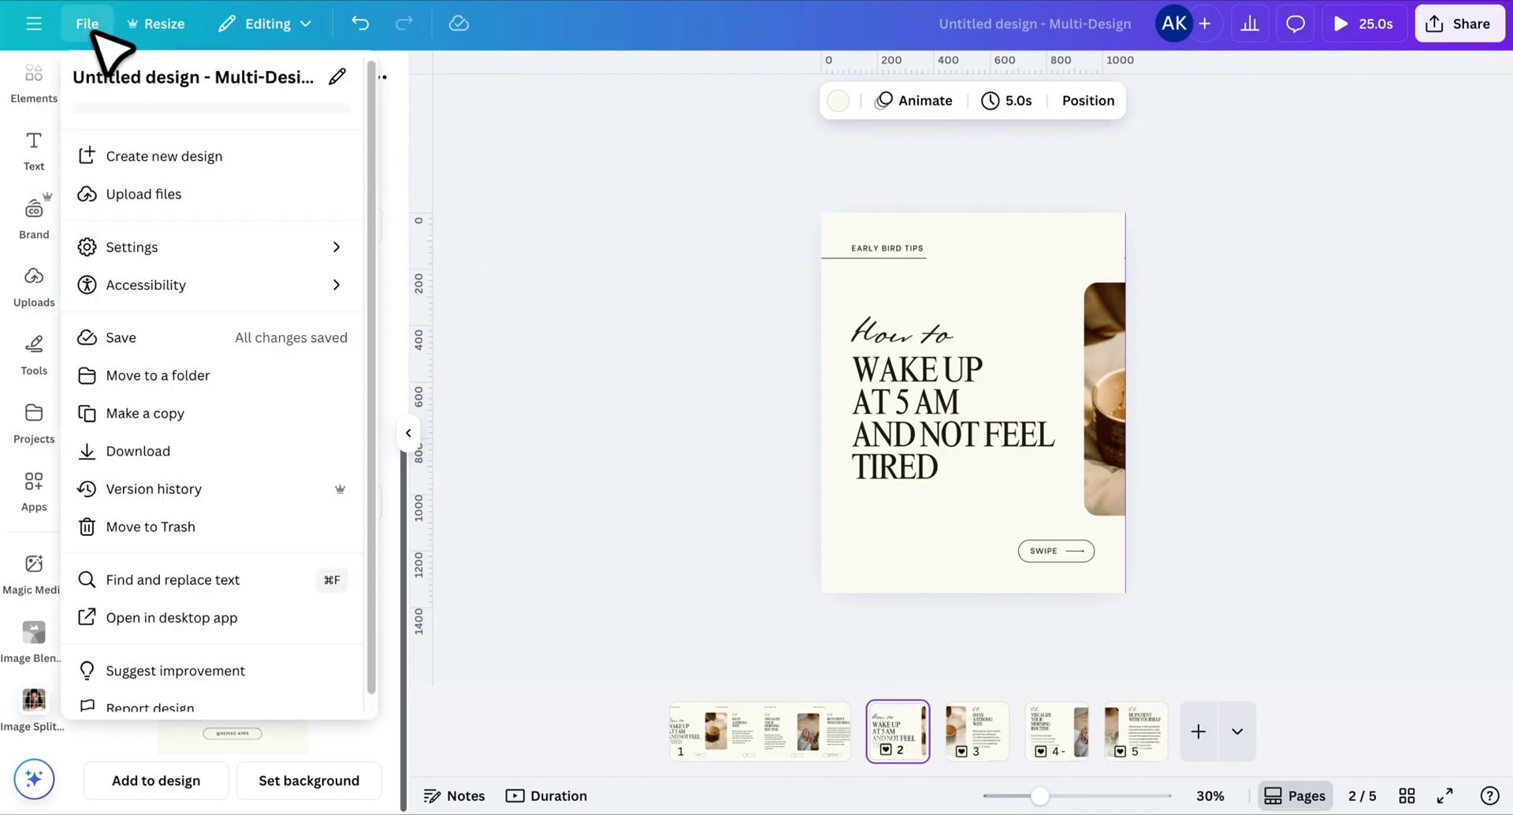
{"action": "mouse_move", "coordinate": [209, 251]}
{"action": "left_click", "coordinate": [466, 248]}
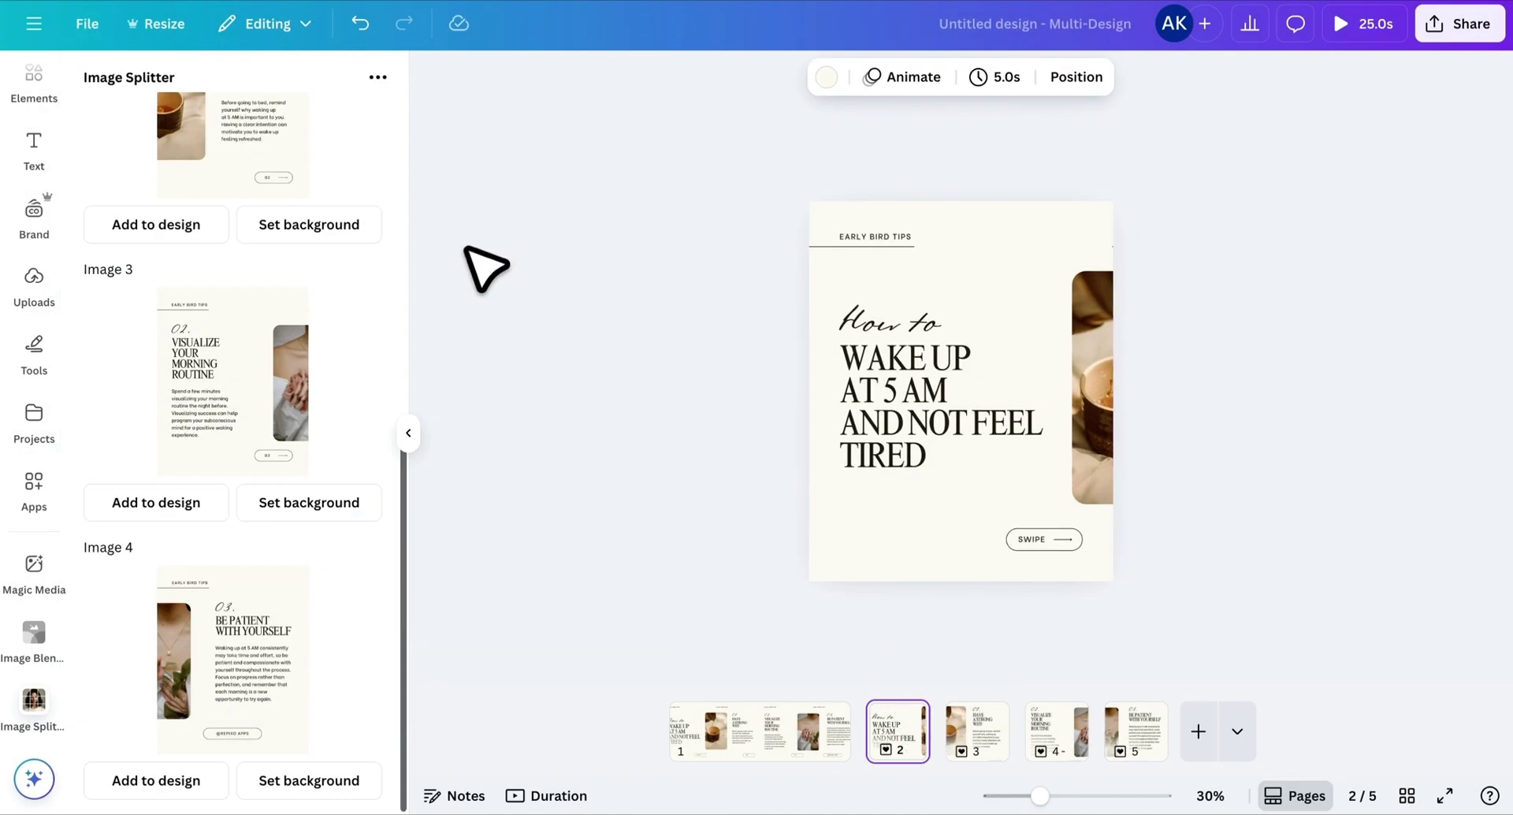
Close the Image Splitter panel and go to page 5, 'Be Patient With Yourself'
{"action": "left_click", "coordinate": [587, 255]}
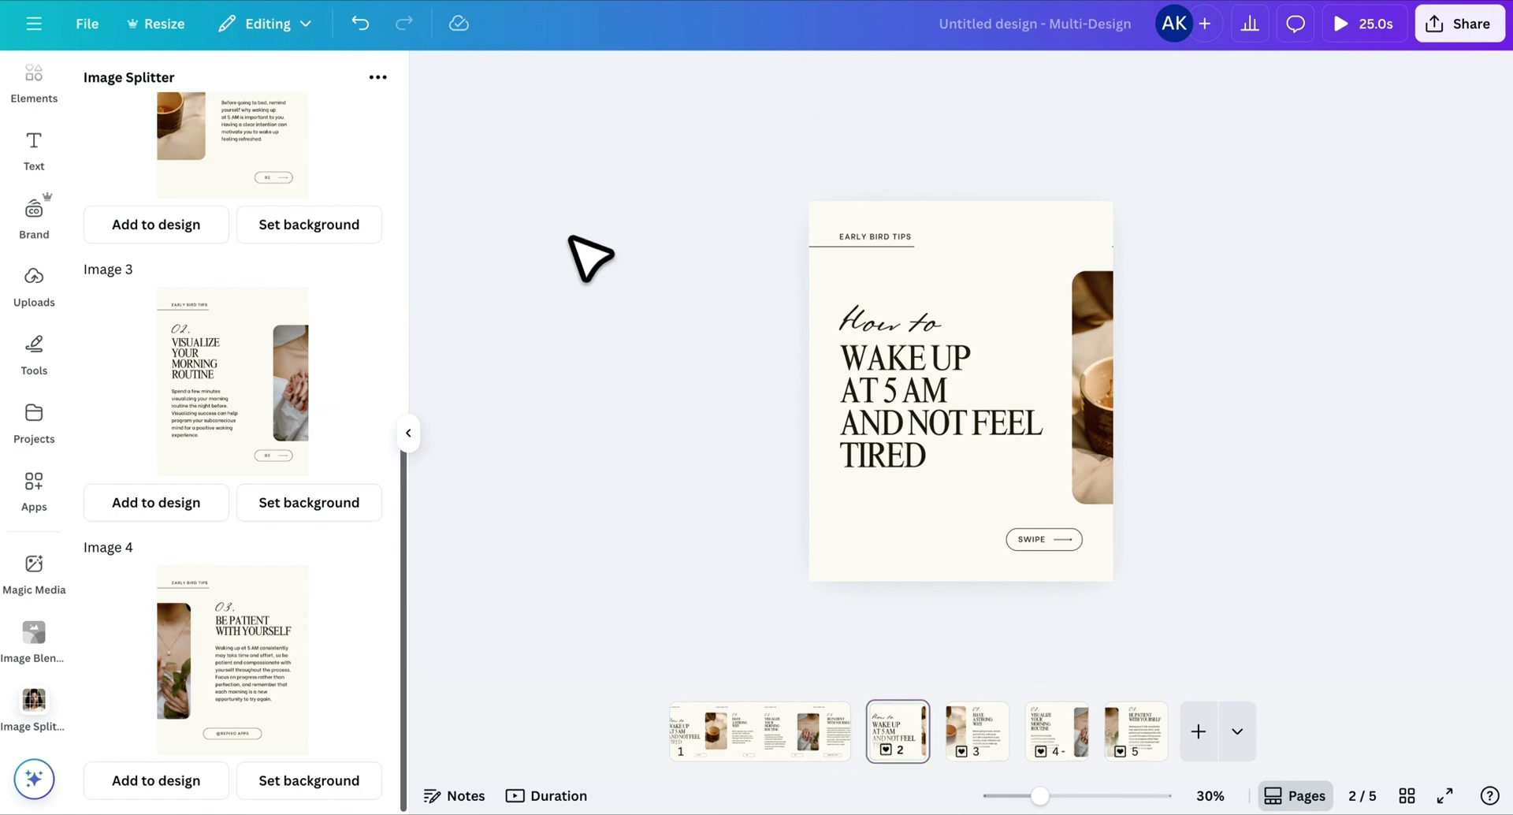
{"action": "left_click", "coordinate": [410, 432]}
{"action": "left_click", "coordinate": [888, 731]}
{"action": "left_click", "coordinate": [966, 732]}
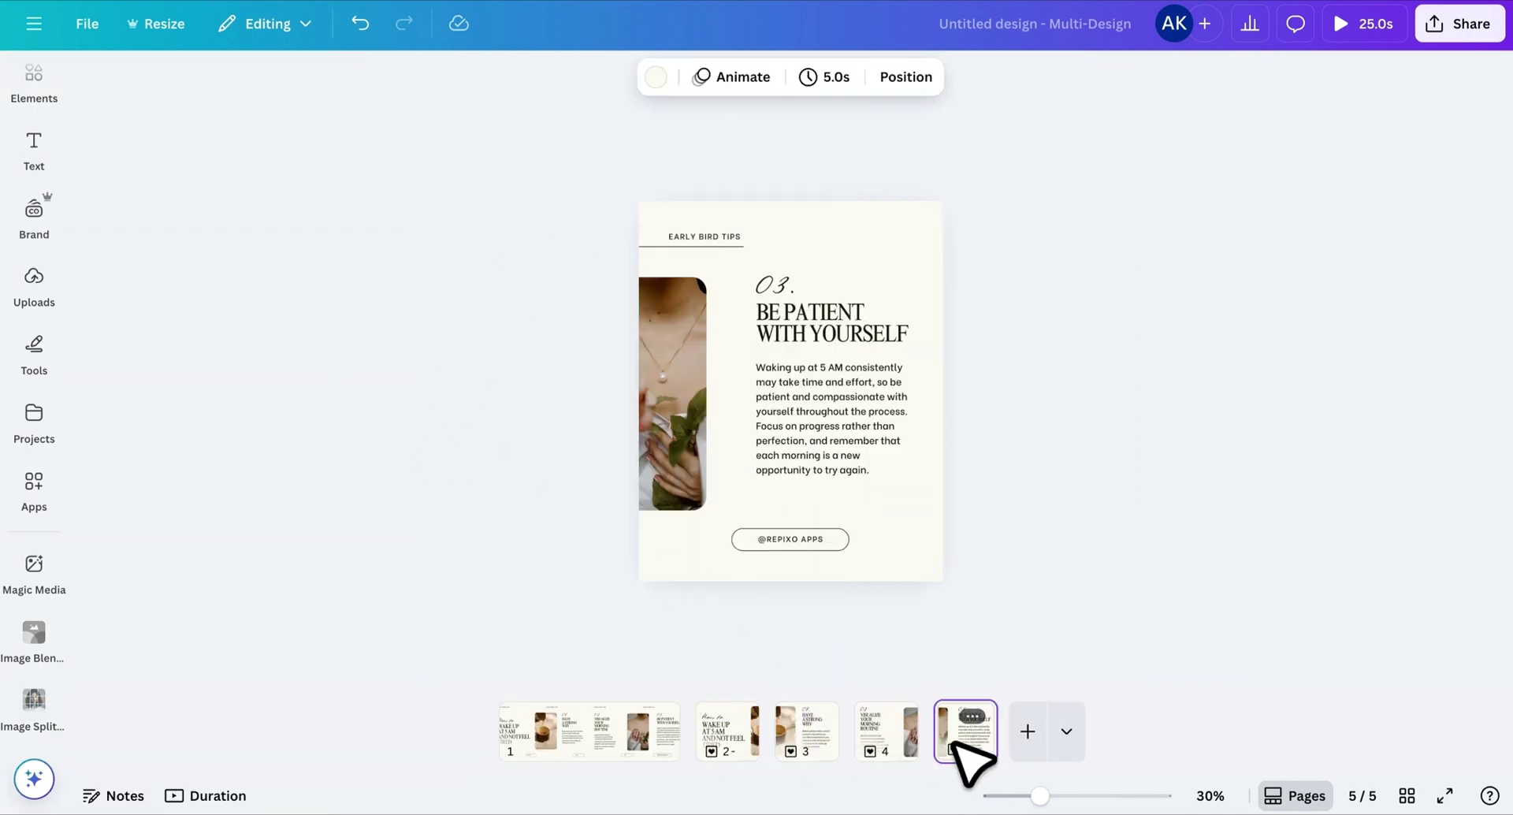
Download only pages 2–5 as PNG files
{"action": "left_click", "coordinate": [1453, 30]}
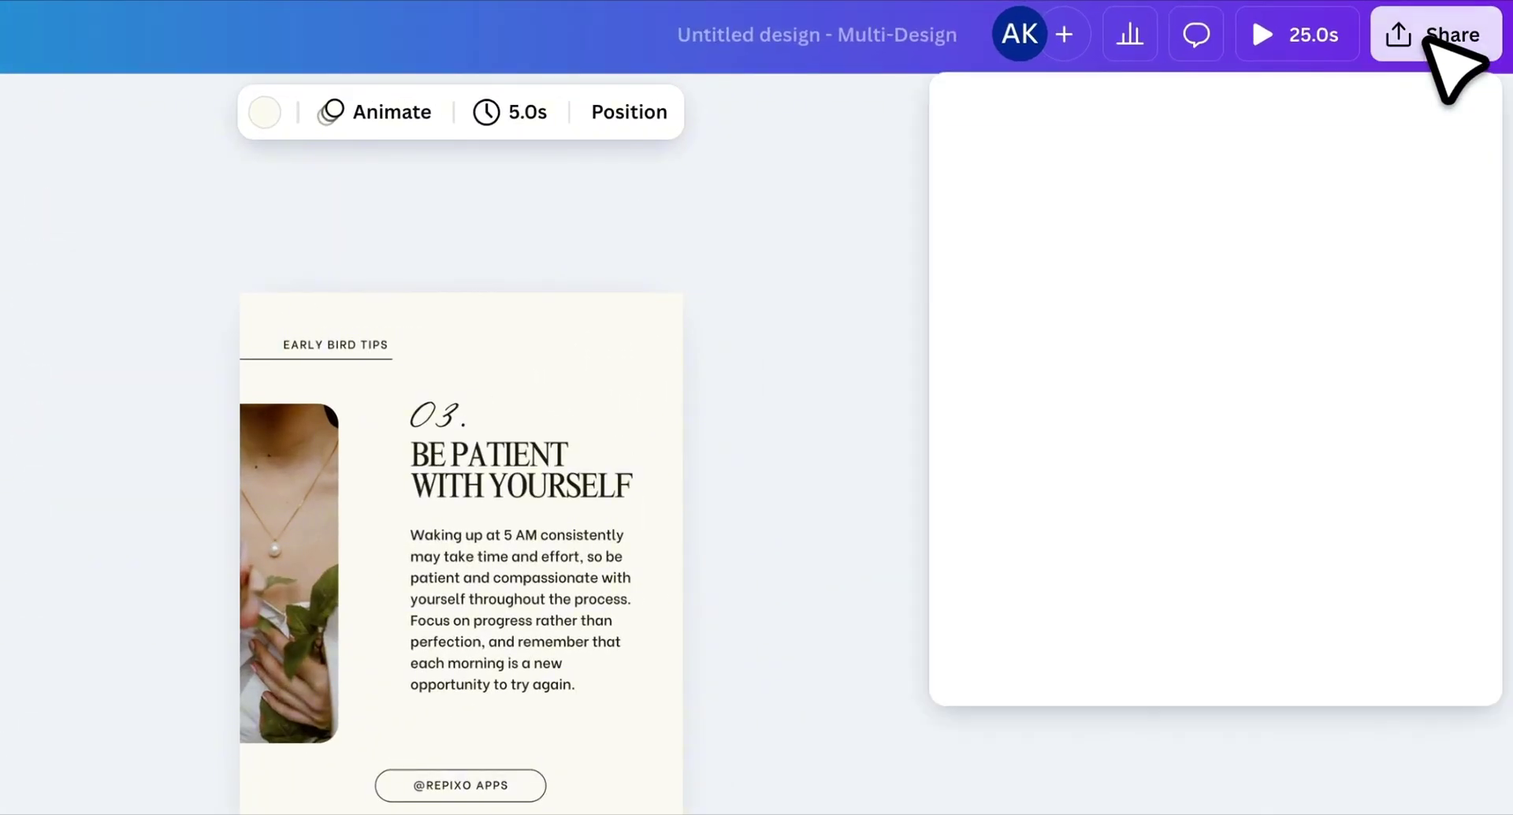
{"action": "left_click", "coordinate": [1009, 605]}
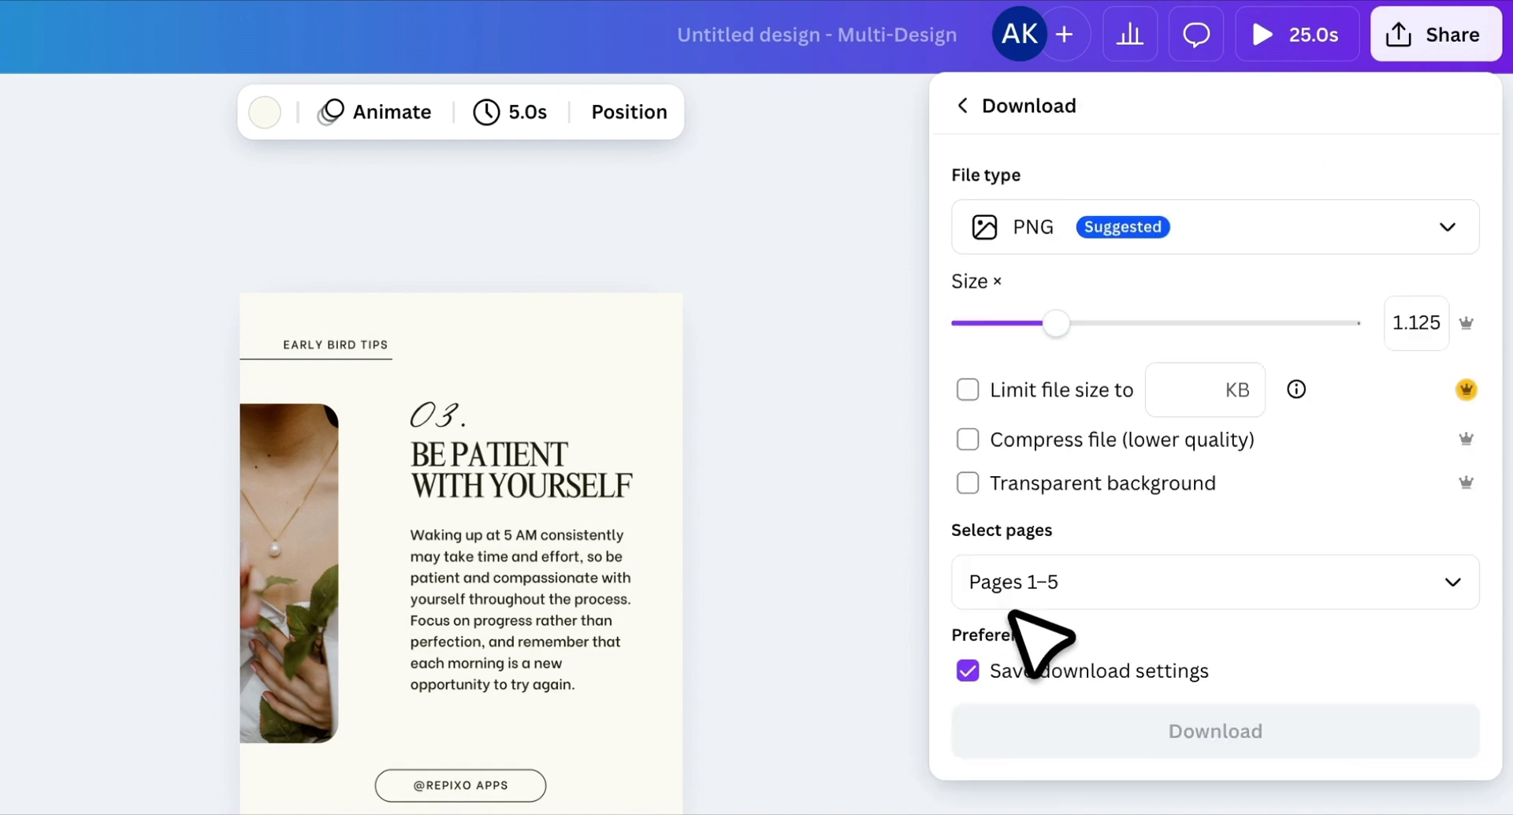
{"action": "left_click", "coordinate": [1032, 587]}
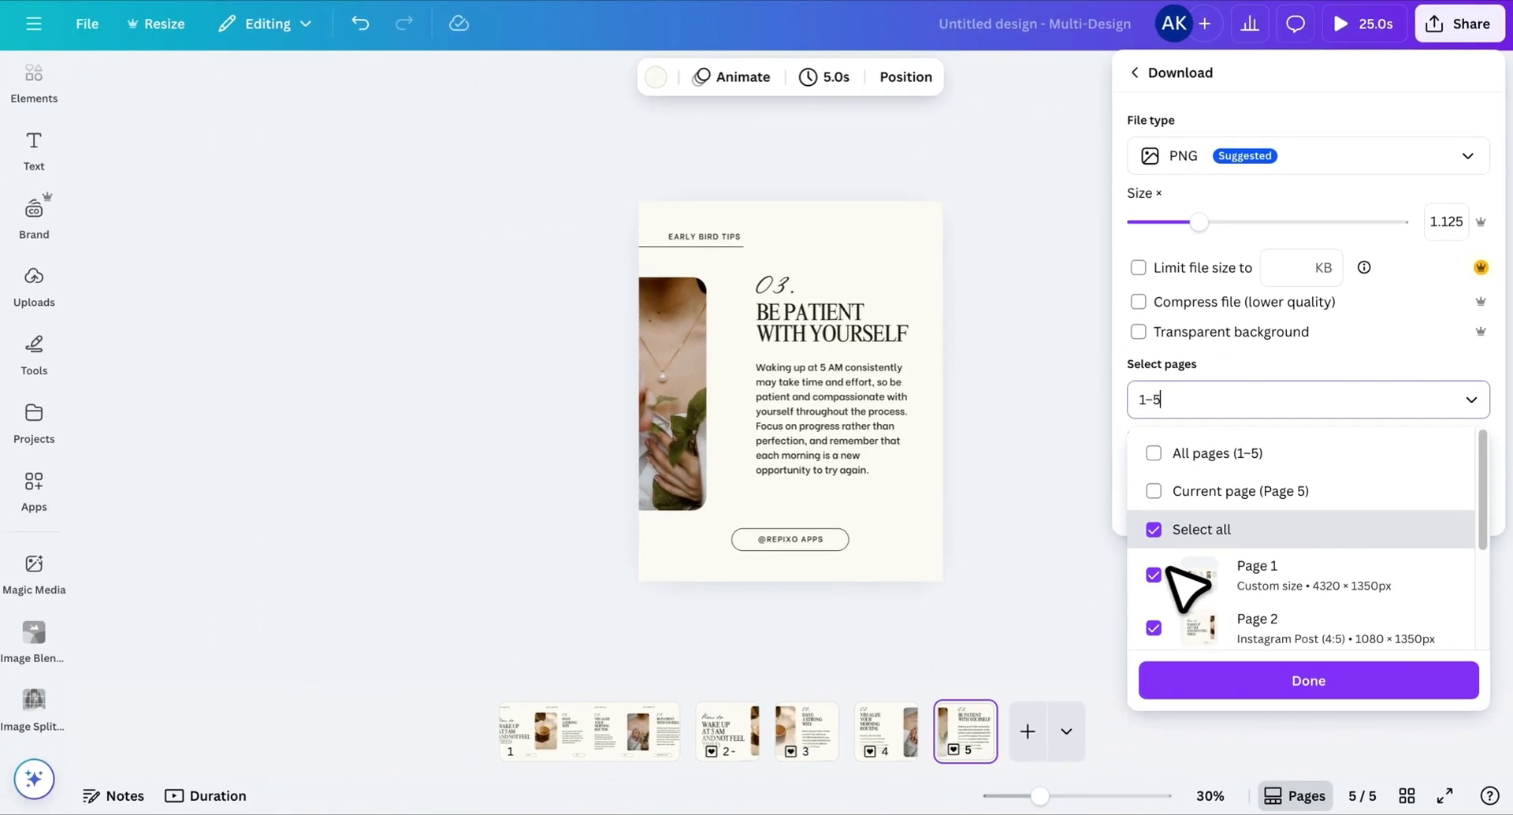
{"action": "left_click", "coordinate": [1249, 668]}
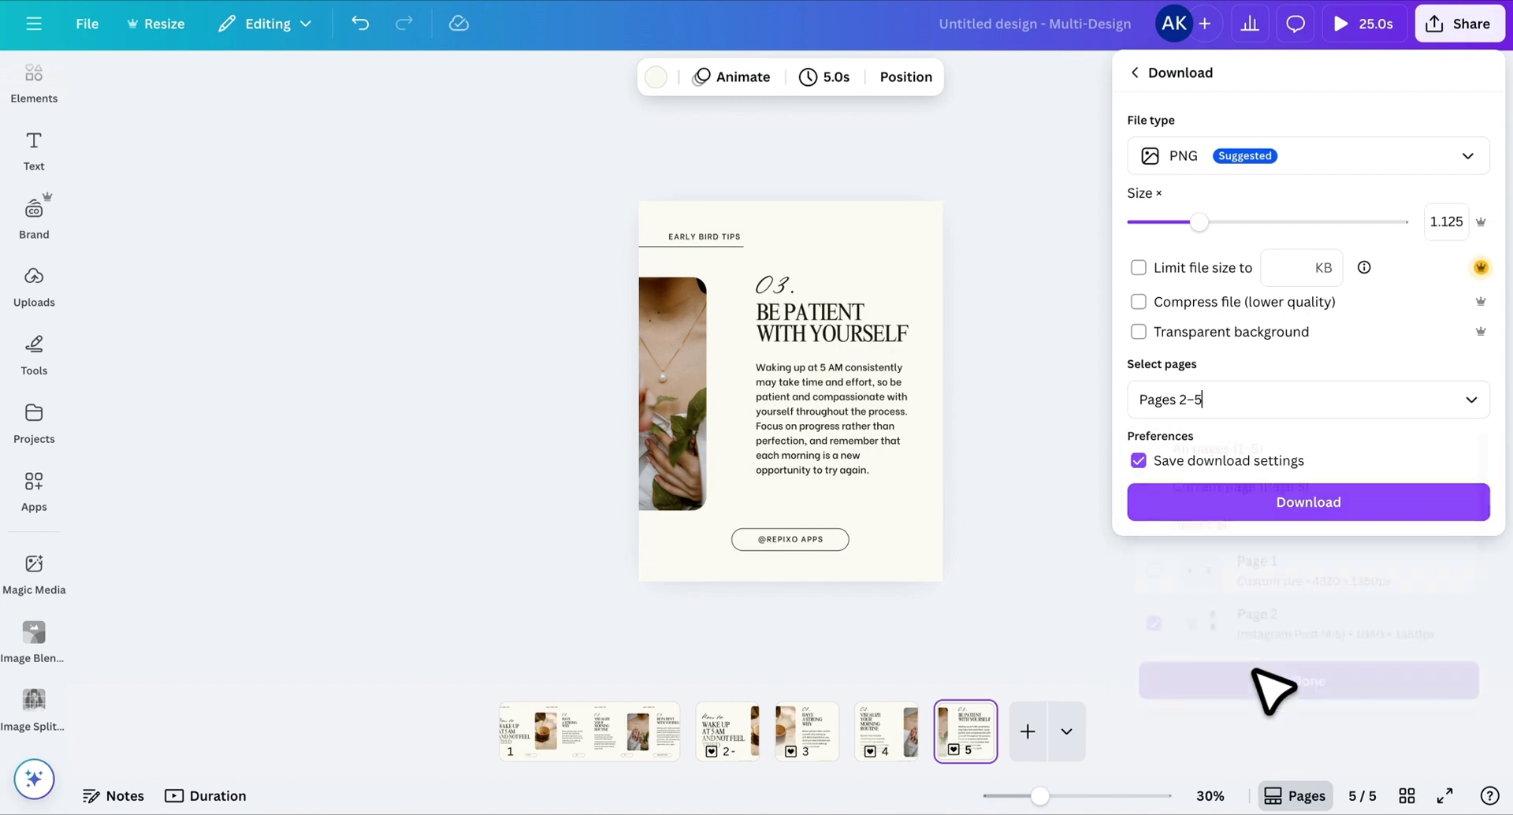
{"action": "left_click", "coordinate": [1293, 504]}
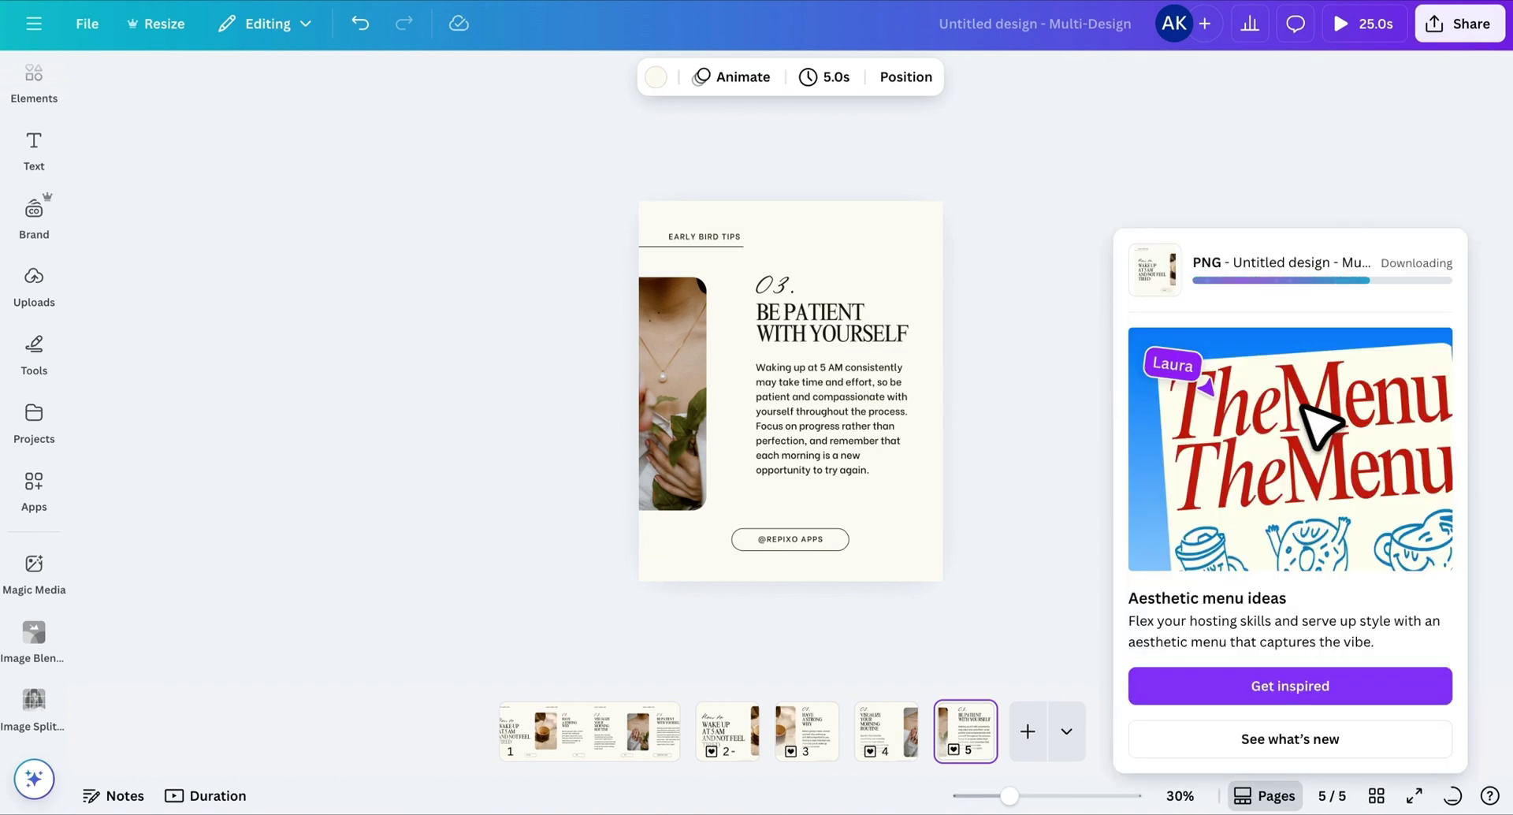